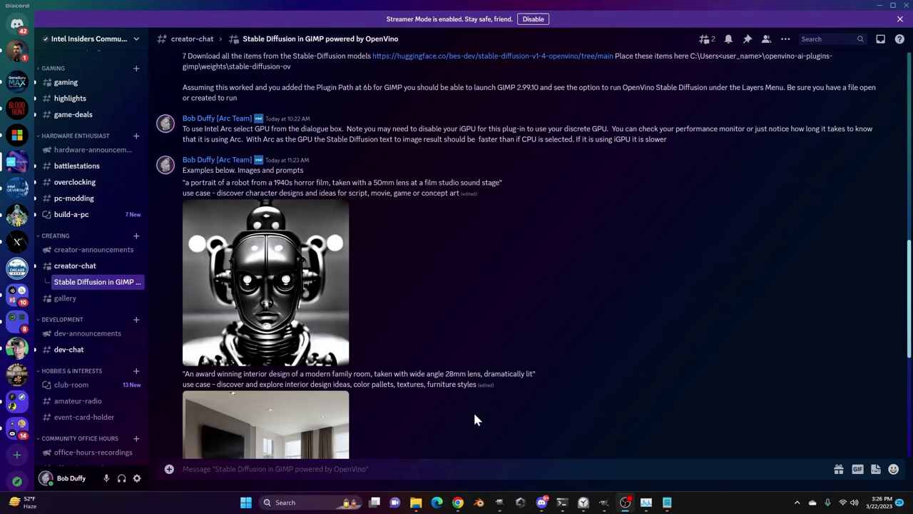
Open the openvino-ai-plugins-gimp GitHub repository from the link in the Discord thread
scroll(395, 324, up, 10)
scroll(398, 334, up, 3)
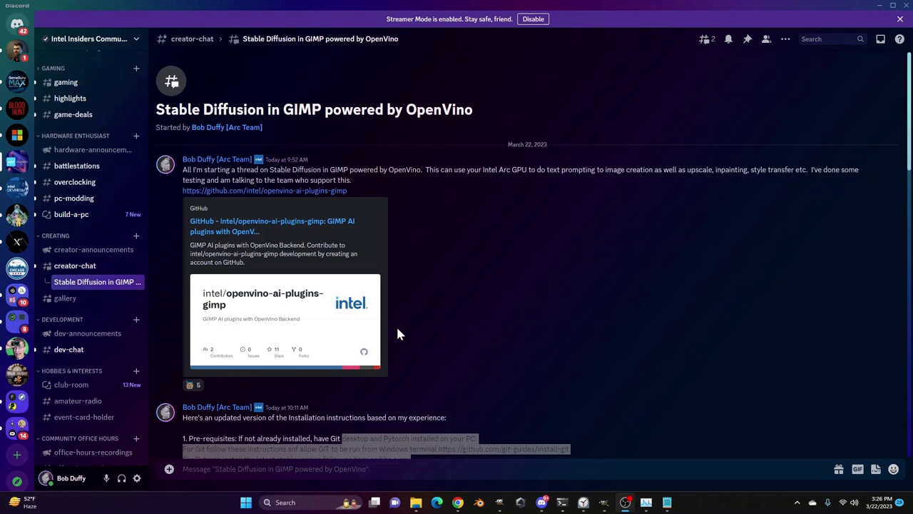
scroll(405, 332, down, 5)
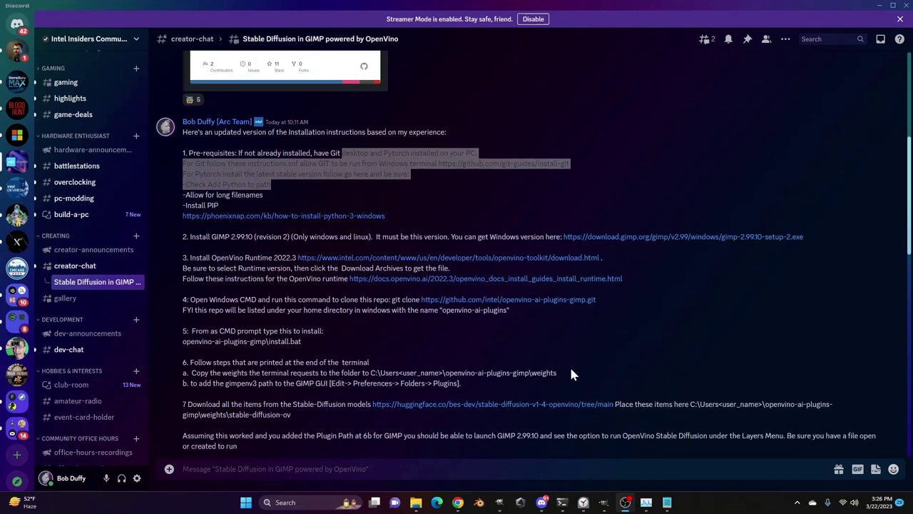
scroll(577, 374, down, 12)
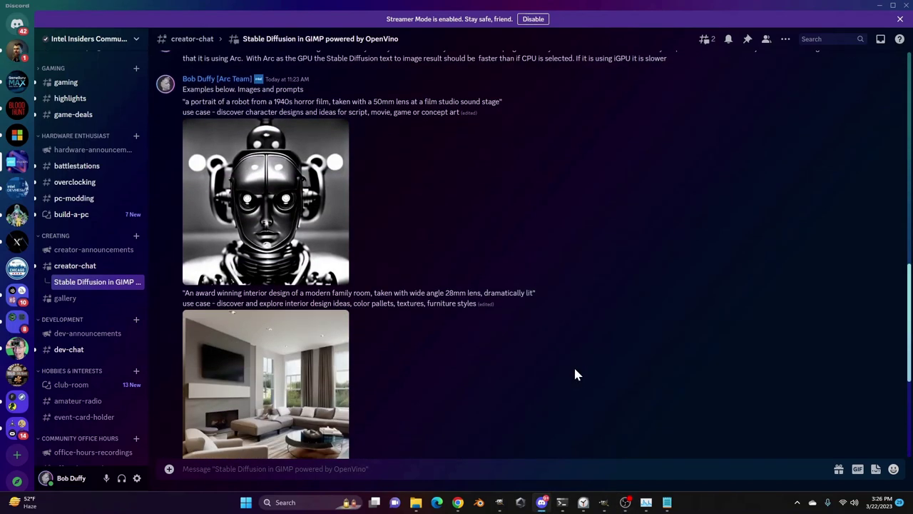
scroll(576, 374, up, 15)
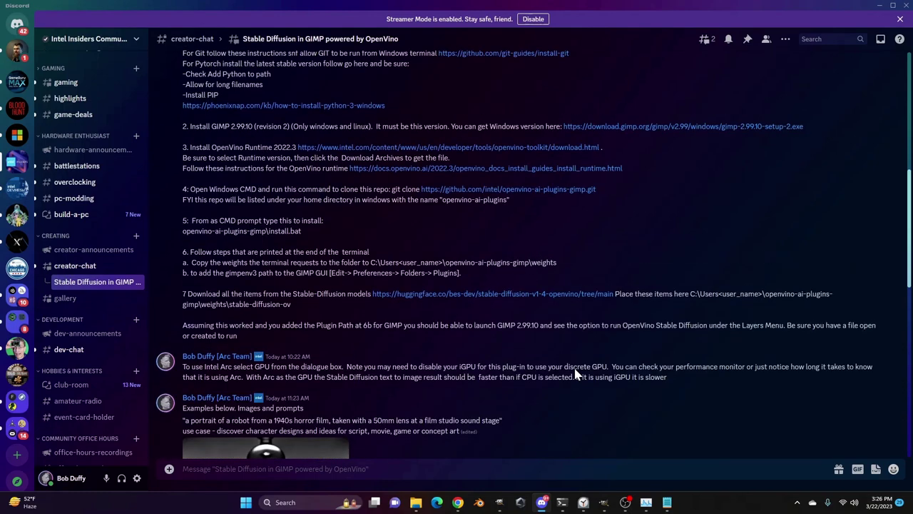
scroll(577, 374, up, 2)
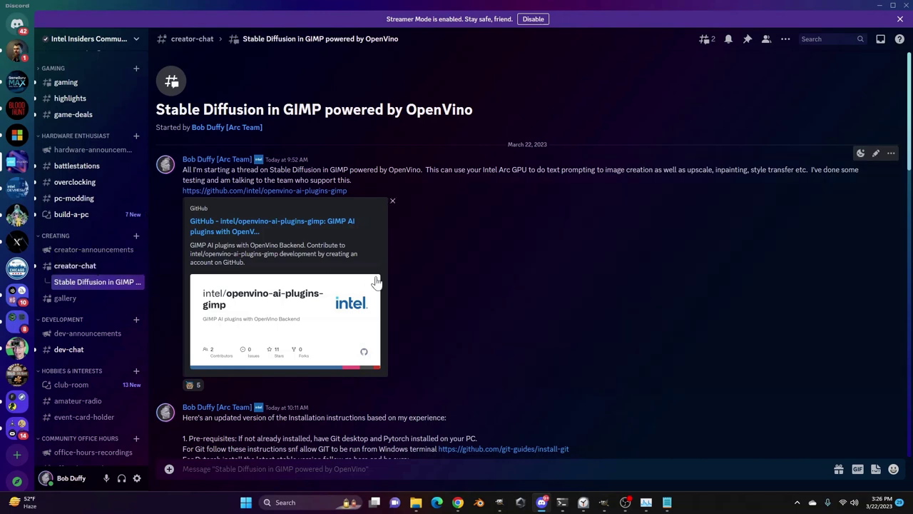
click(311, 191)
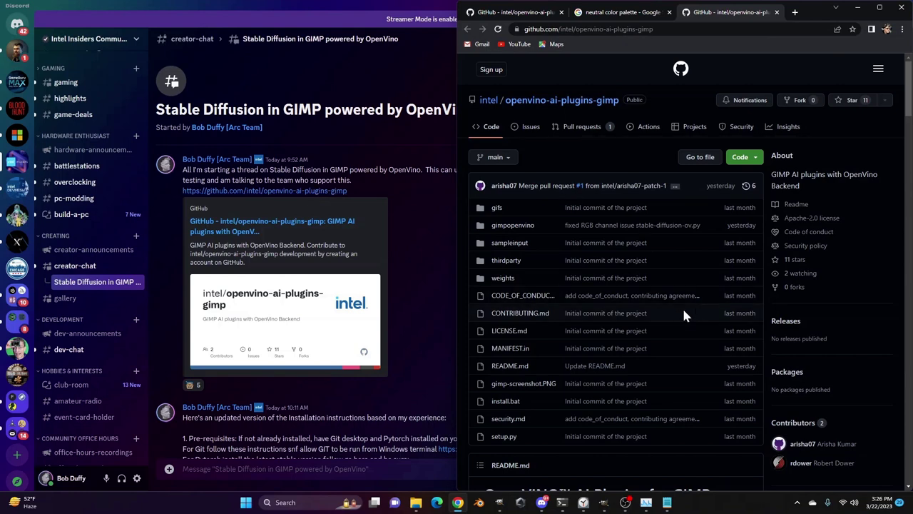
Scroll the repository README down to its Installation Steps
scroll(681, 312, down, 9)
scroll(679, 314, down, 2)
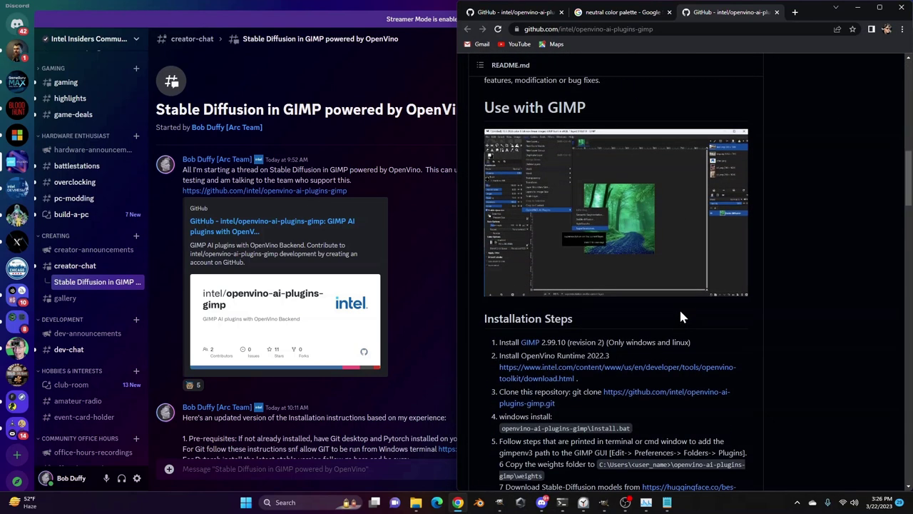
scroll(438, 323, down, 5)
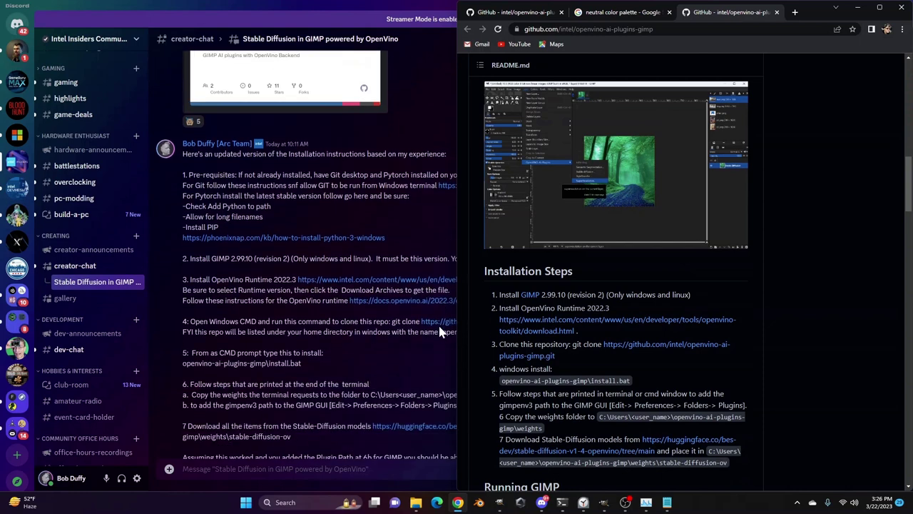
scroll(668, 321, down, 1)
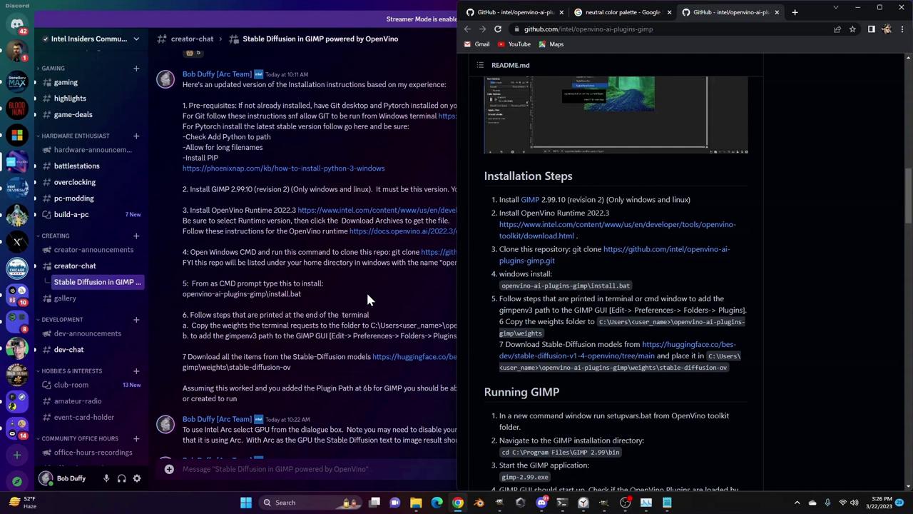
scroll(385, 235, up, 1)
Check the Discord thread again, then reopen the repository and scroll to Running GIMP
click(403, 207)
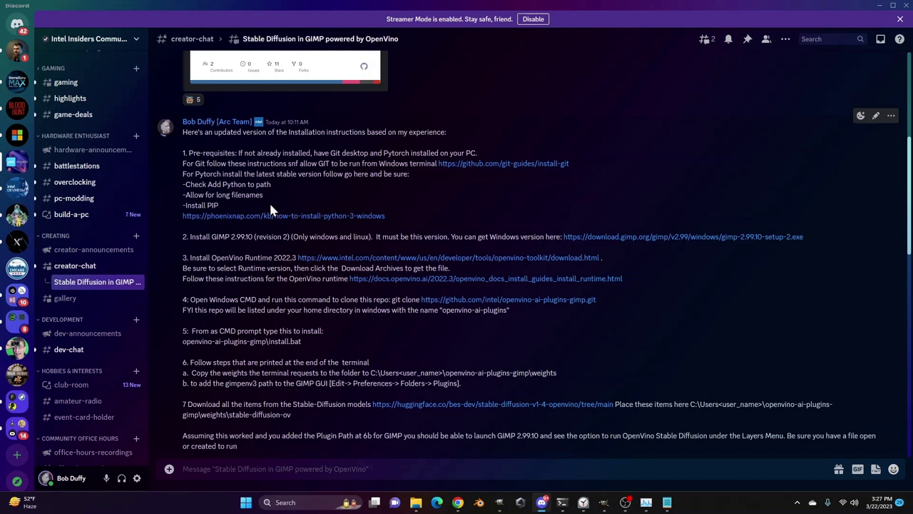
scroll(269, 201, down, 1)
click(314, 211)
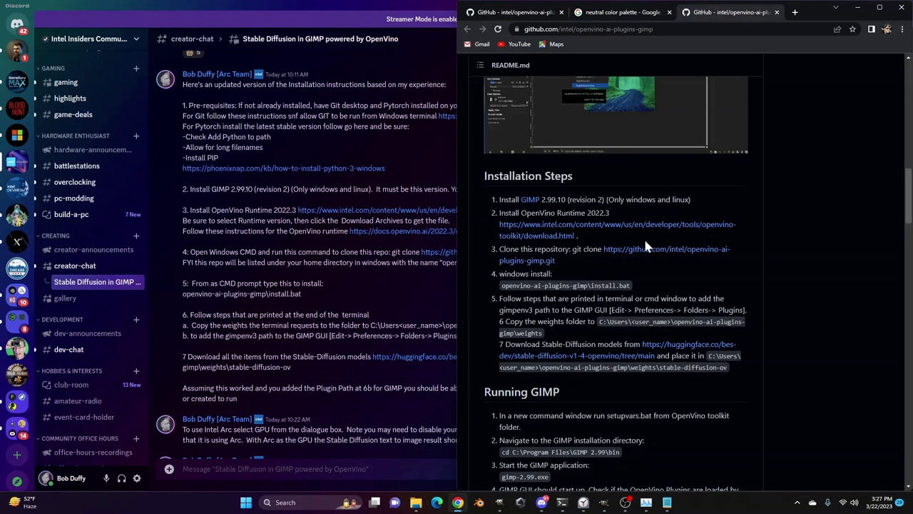
scroll(673, 232, down, 3)
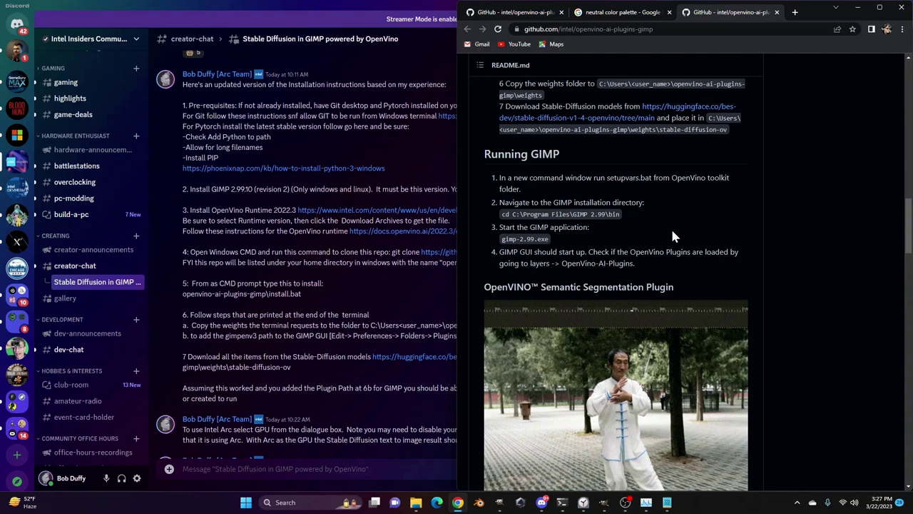
scroll(672, 235, down, 2)
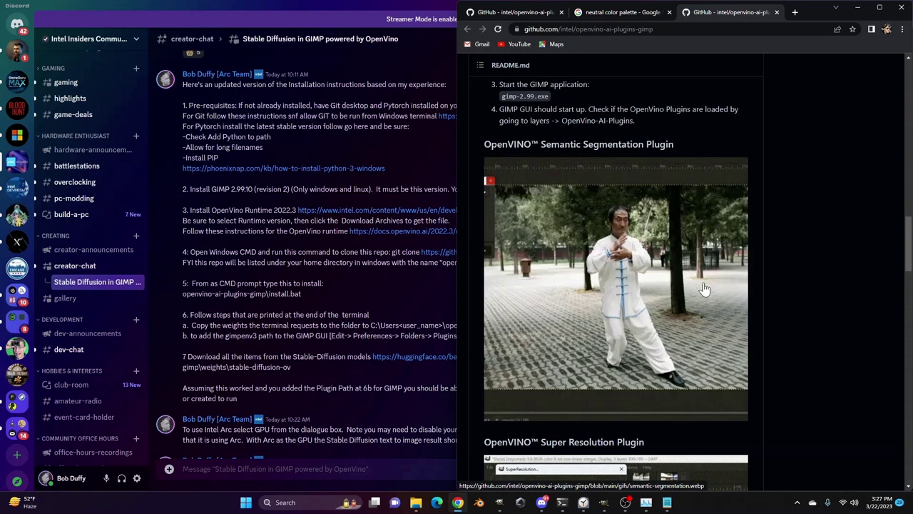
Scroll the README past the inpainting section to the Stable Diffusion Image Generator plugin
scroll(704, 296, down, 3)
scroll(704, 303, down, 2)
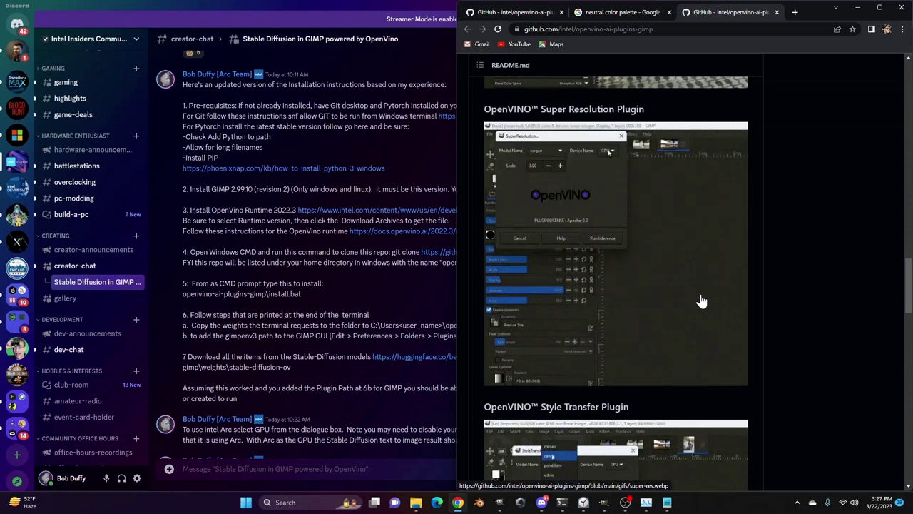
scroll(701, 301, down, 5)
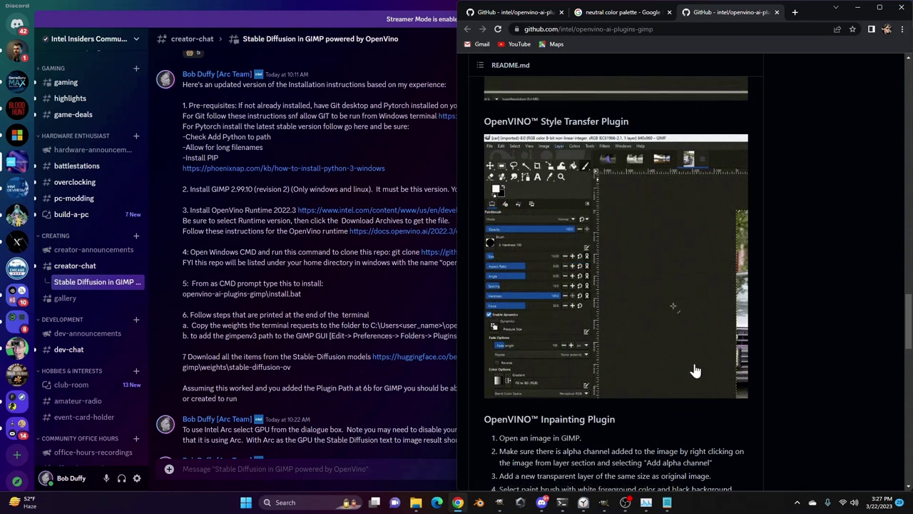
scroll(693, 370, down, 5)
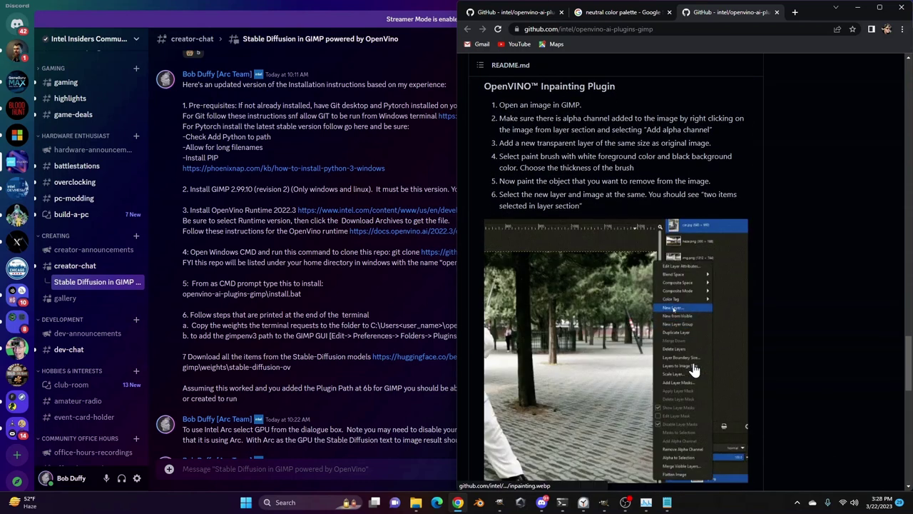
scroll(693, 370, down, 1)
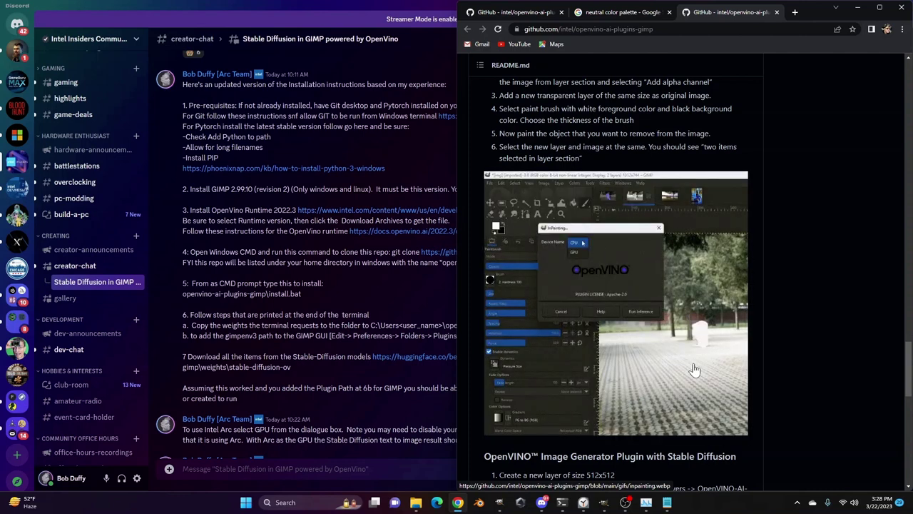
scroll(696, 370, down, 1)
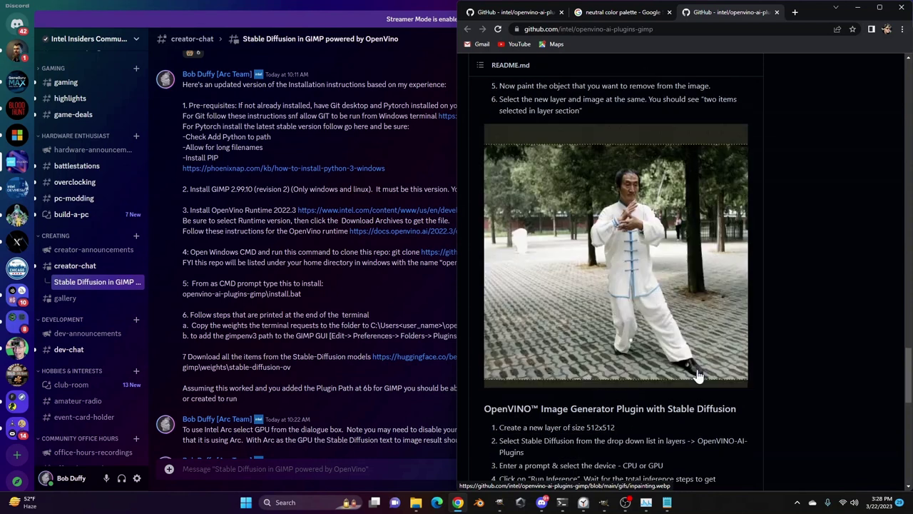
scroll(697, 375, down, 5)
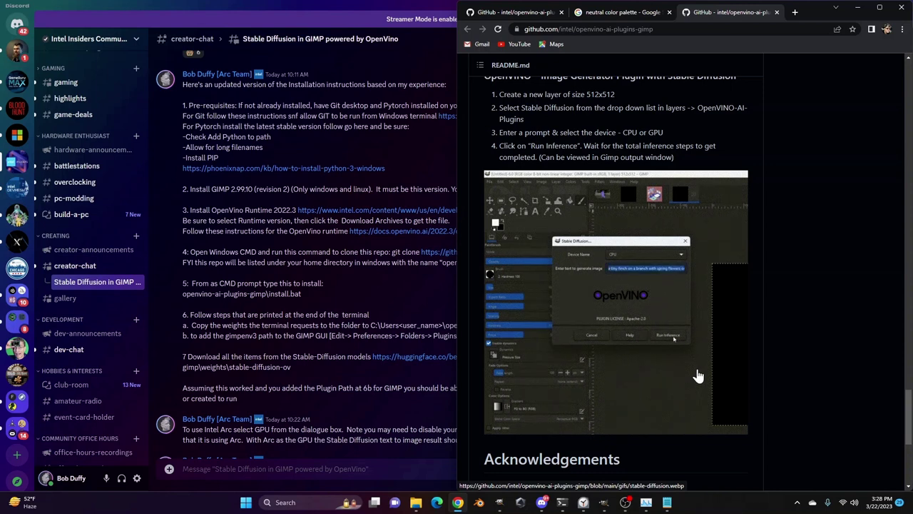
click(365, 425)
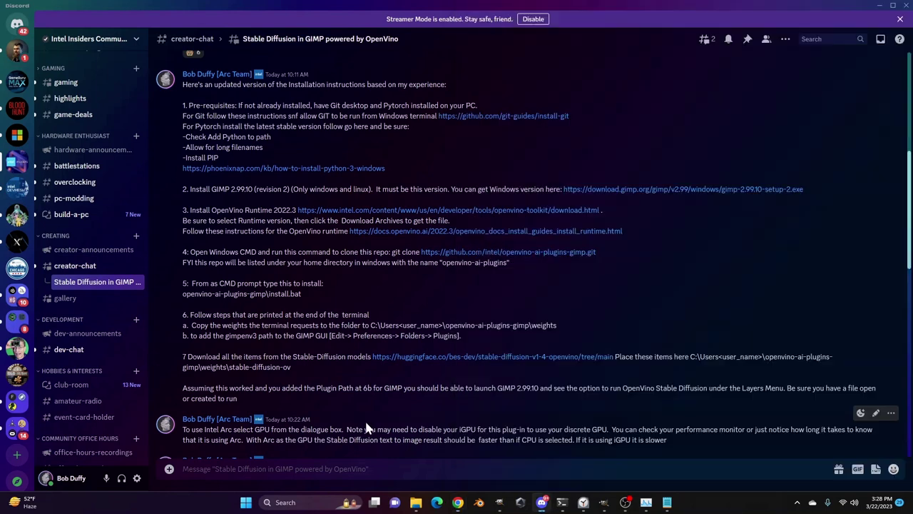
scroll(367, 420, down, 5)
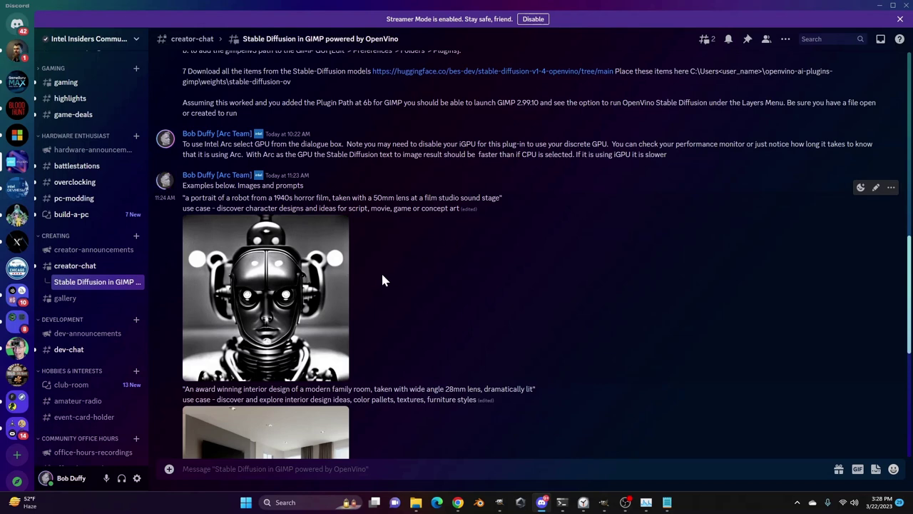
scroll(381, 271, down, 3)
click(286, 184)
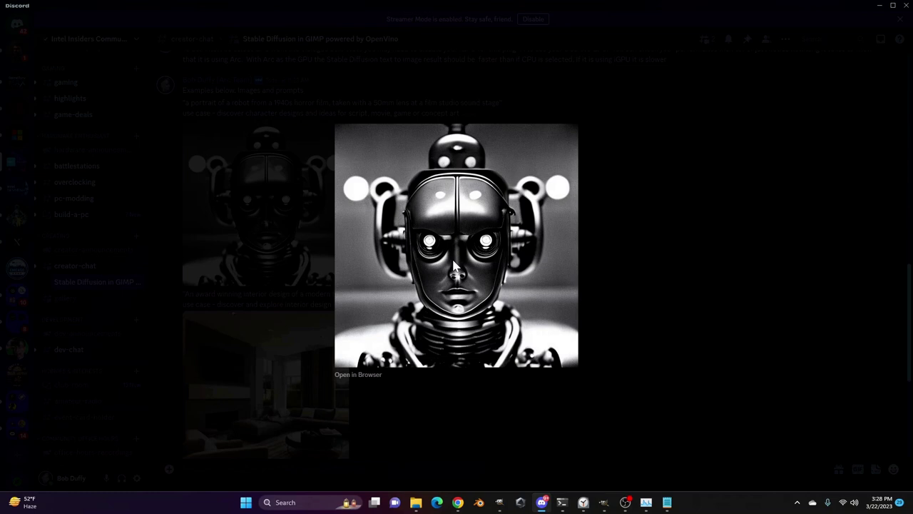
click(615, 268)
scroll(481, 282, down, 1)
scroll(480, 285, down, 1)
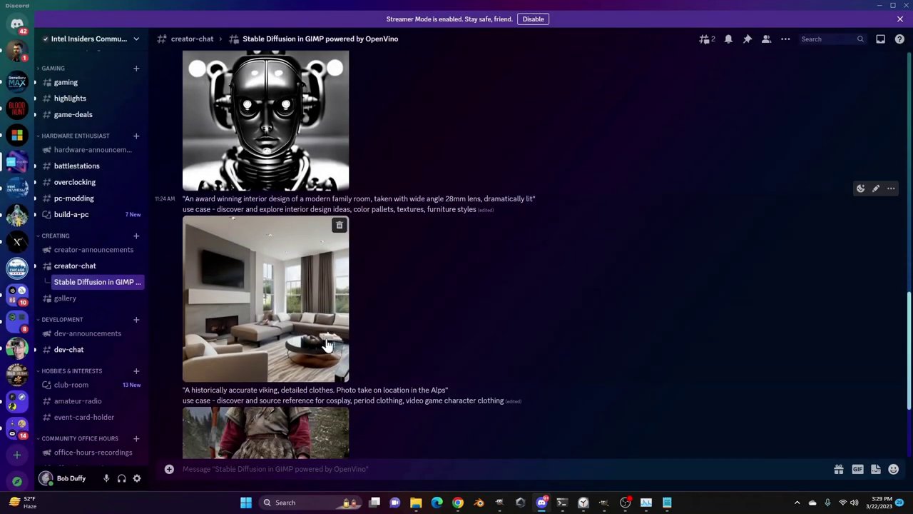
click(288, 339)
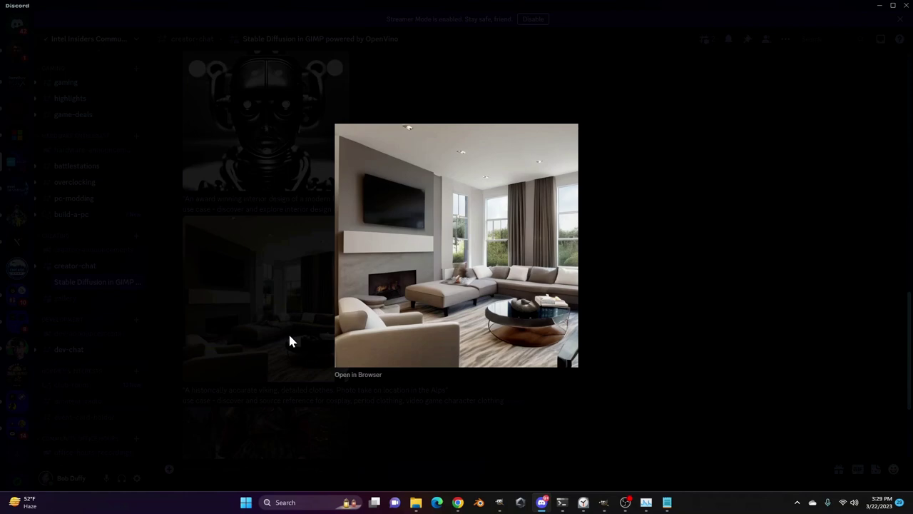
click(582, 294)
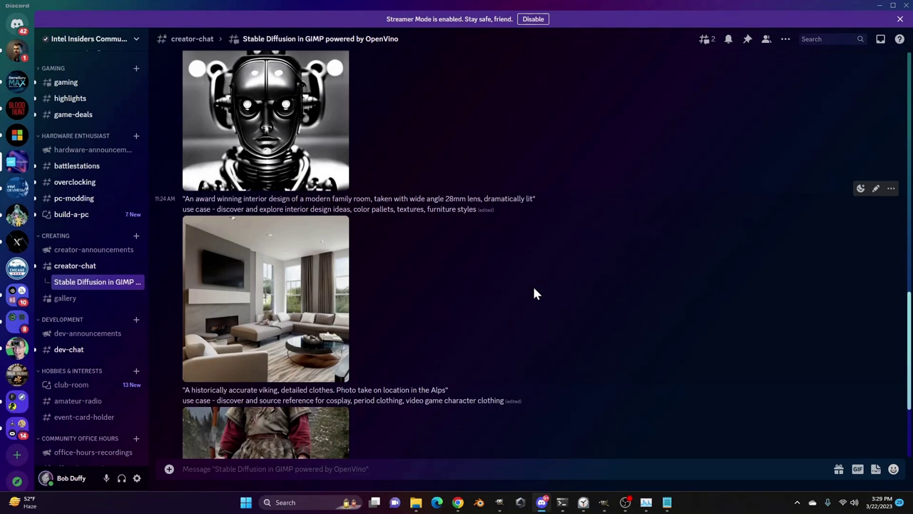
scroll(438, 322, down, 3)
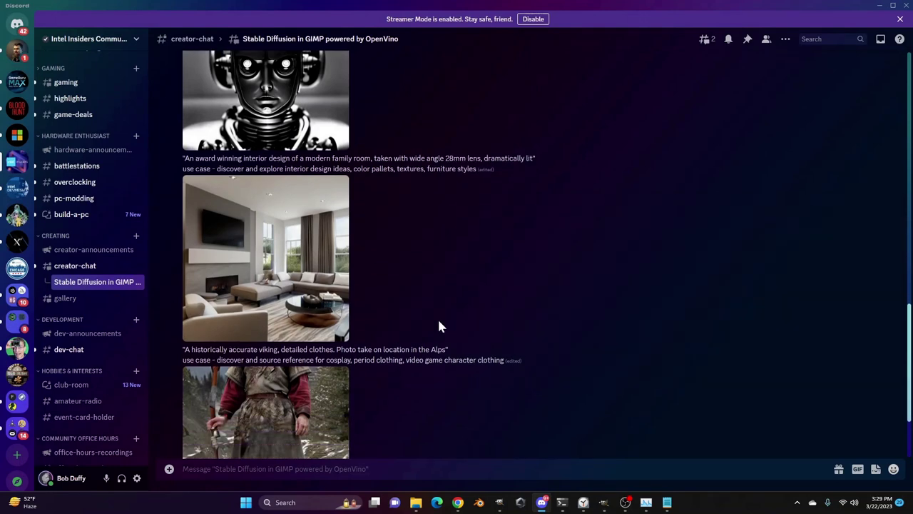
click(273, 359)
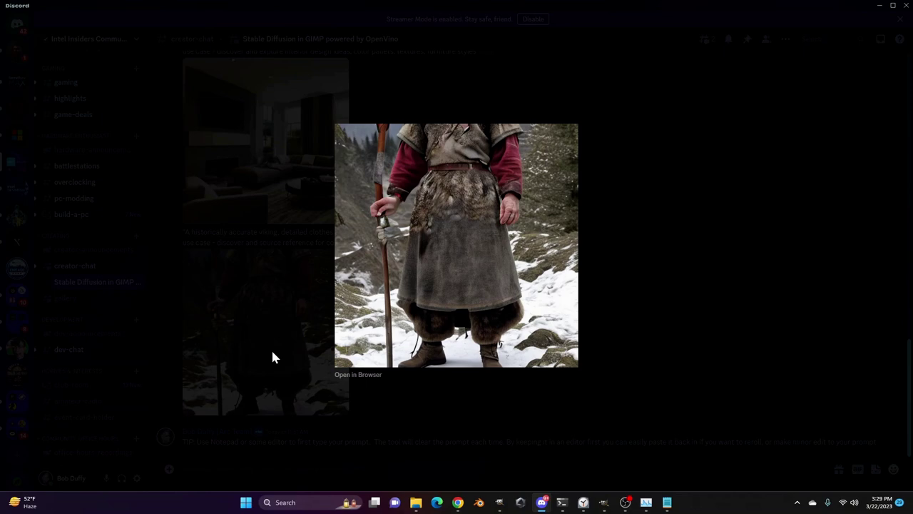
click(400, 406)
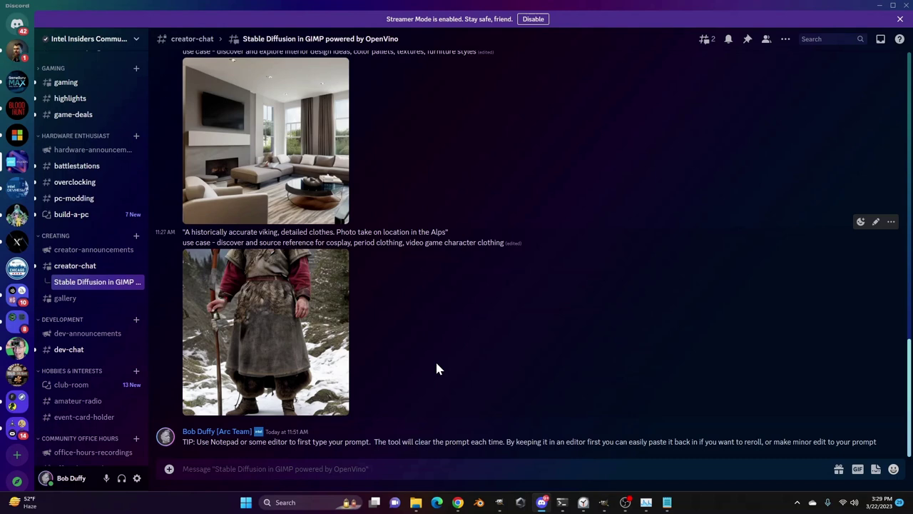
Switch to GIMP and launch Layer > OpenVINO-AI-Plugins > Stable diffusion
key(alt+Tab)
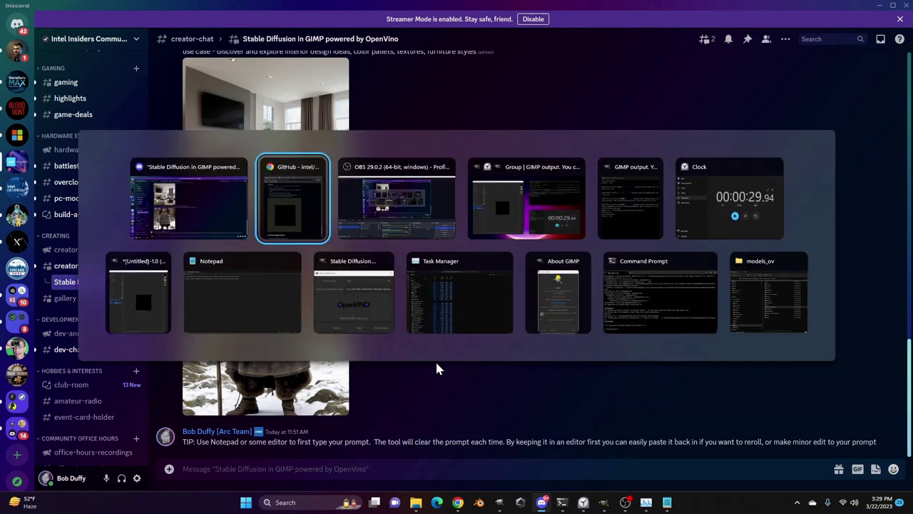
key(Tab)
key(Tab)
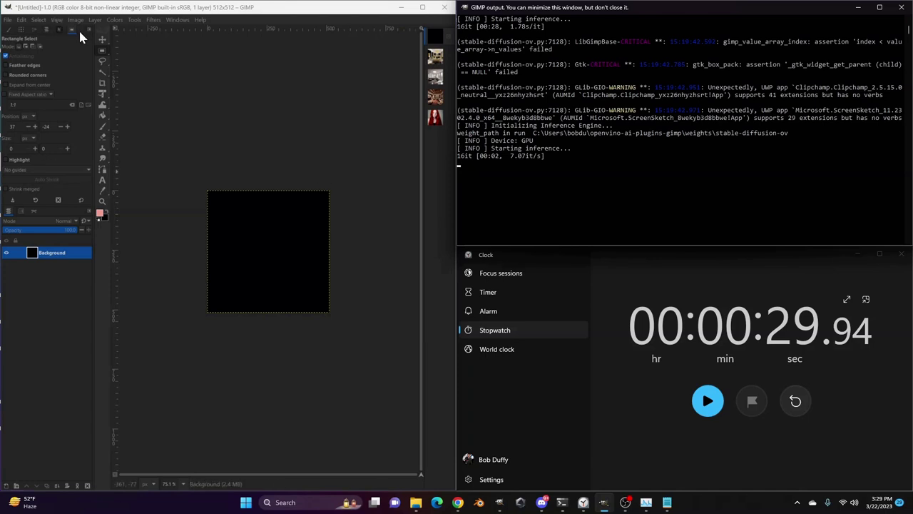
click(95, 19)
click(95, 20)
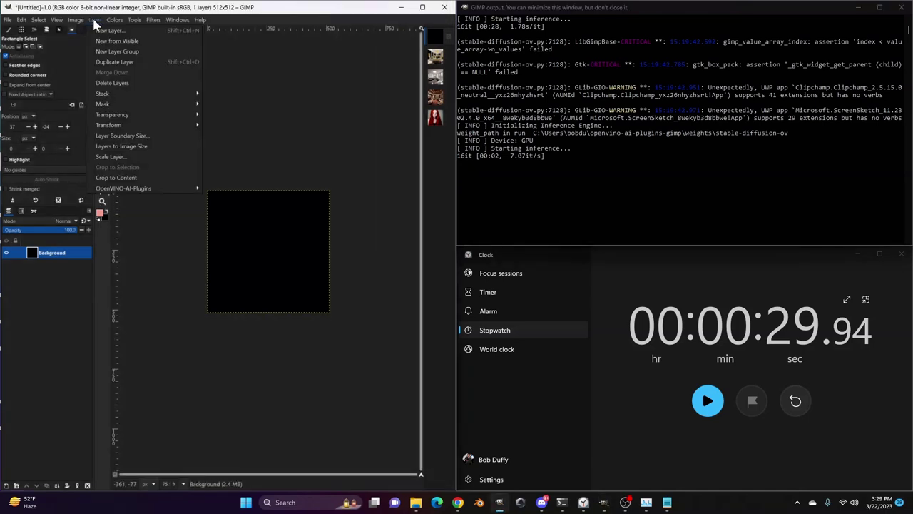
mouse_move(130, 190)
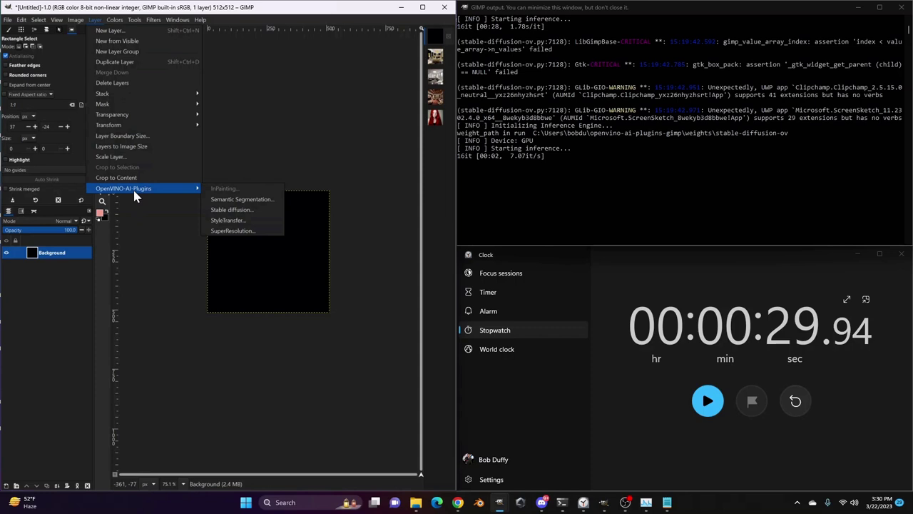
click(248, 210)
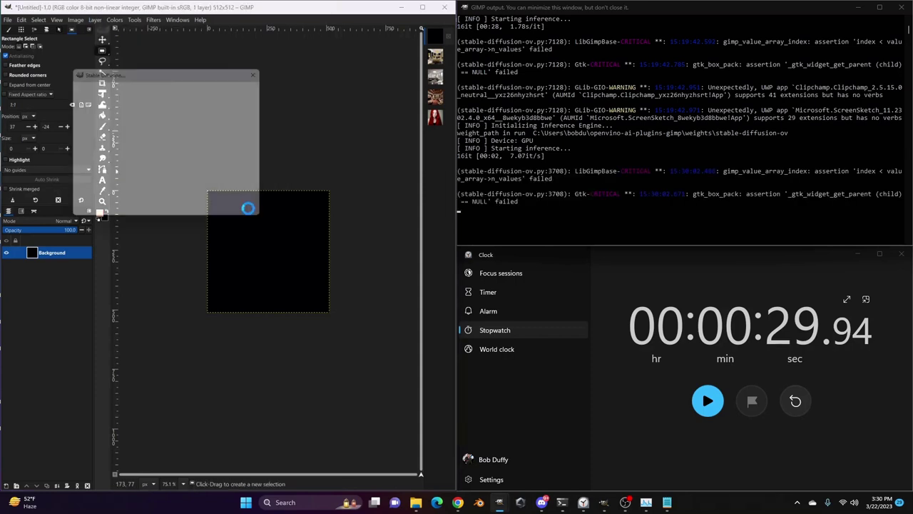
Set the plugin's Device Name to GPU and return to the GIMP canvas
drag(186, 74, 301, 66)
click(290, 80)
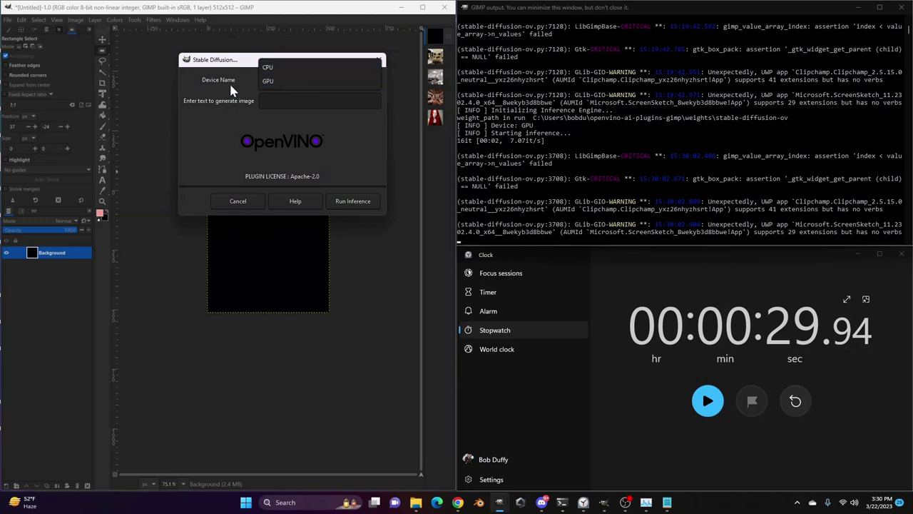
click(281, 81)
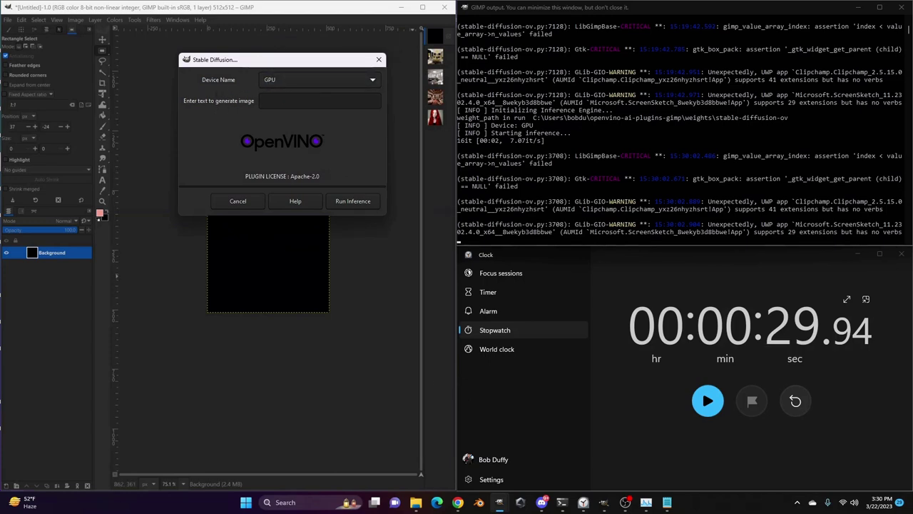
key(alt+Tab)
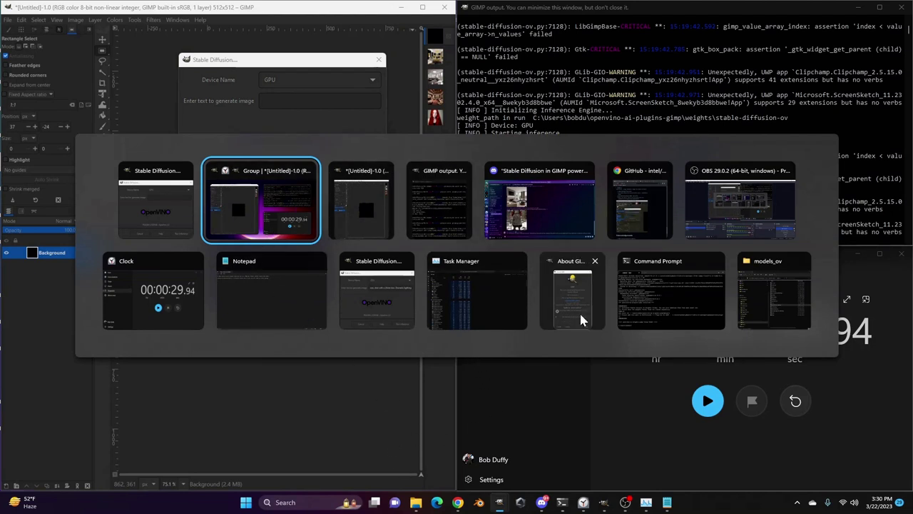
key(alt)
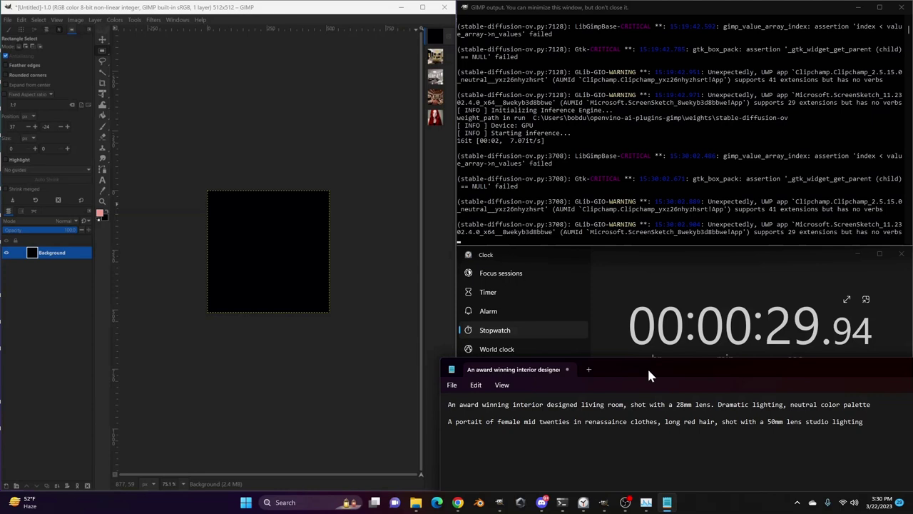
Move Notepad into view and select the full living-room prompt line
drag(647, 368, 560, 171)
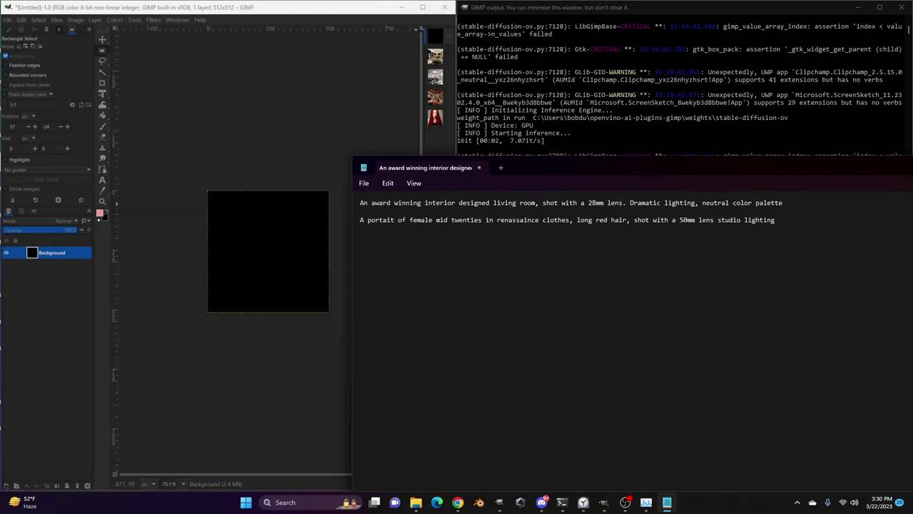
triple_click(537, 202)
key(ctrl+c)
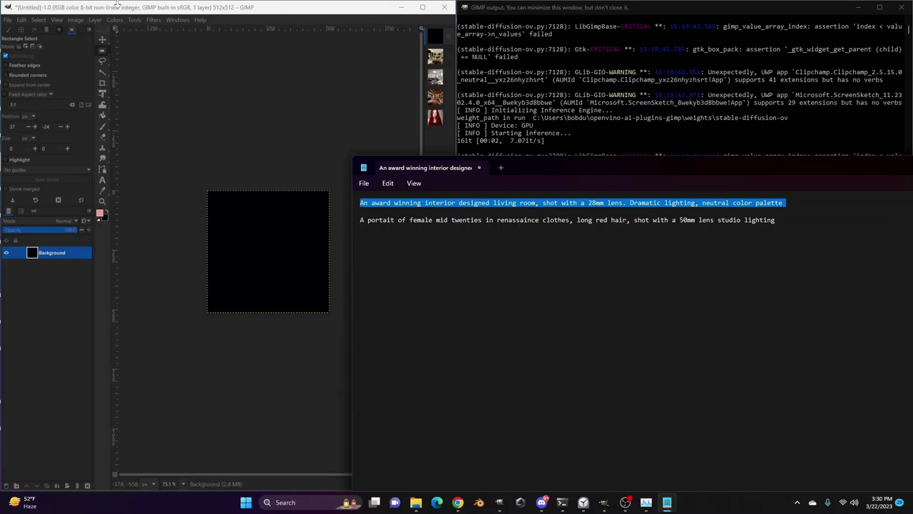
click(95, 19)
Reopen the Stable Diffusion plugin and paste in the living-room prompt
click(95, 20)
mouse_move(159, 188)
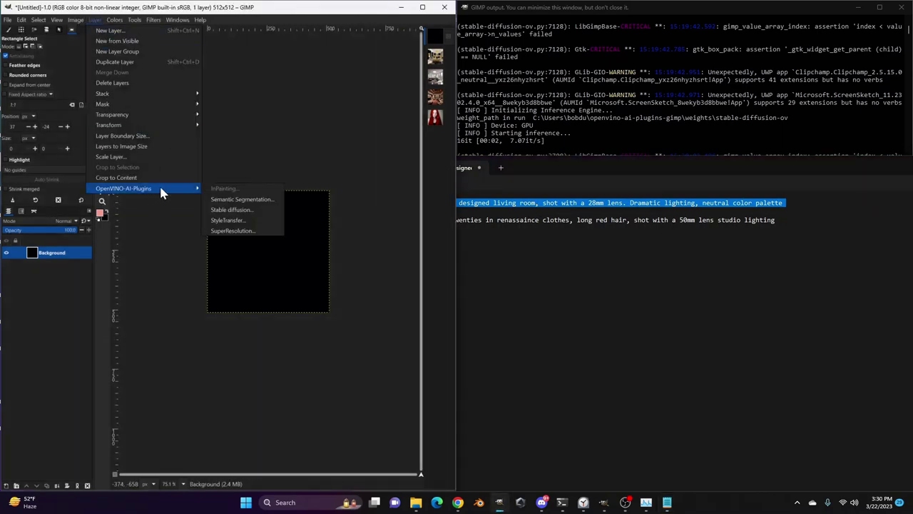
click(235, 213)
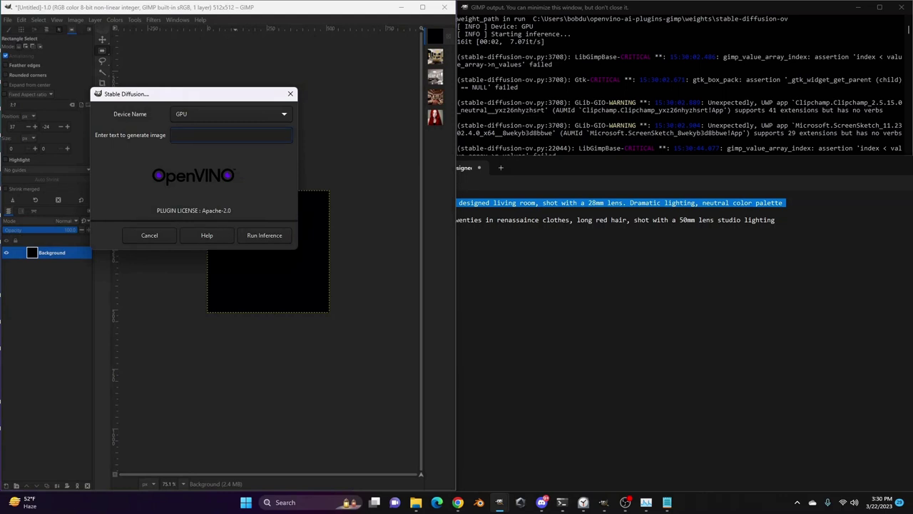
key(ctrl+v)
drag(614, 179, 321, 428)
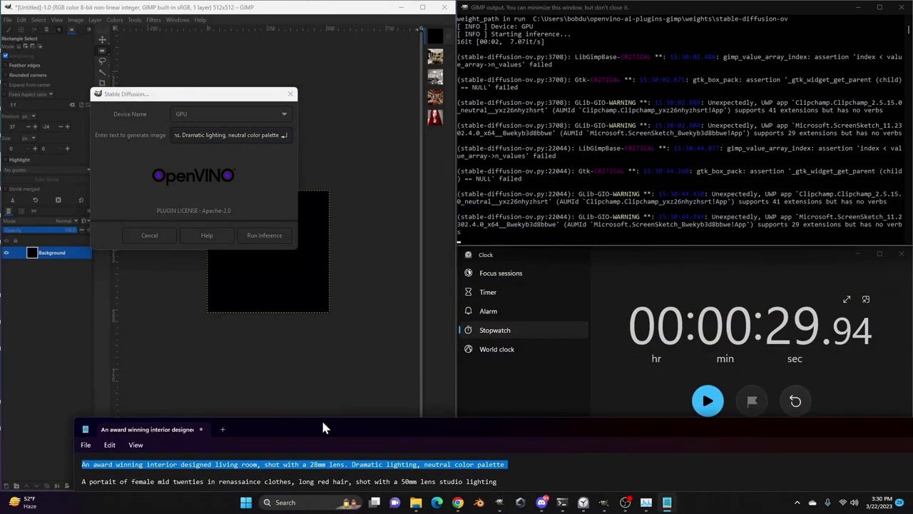
Reset the stopwatch, run inference on the GPU, and start timing
click(796, 401)
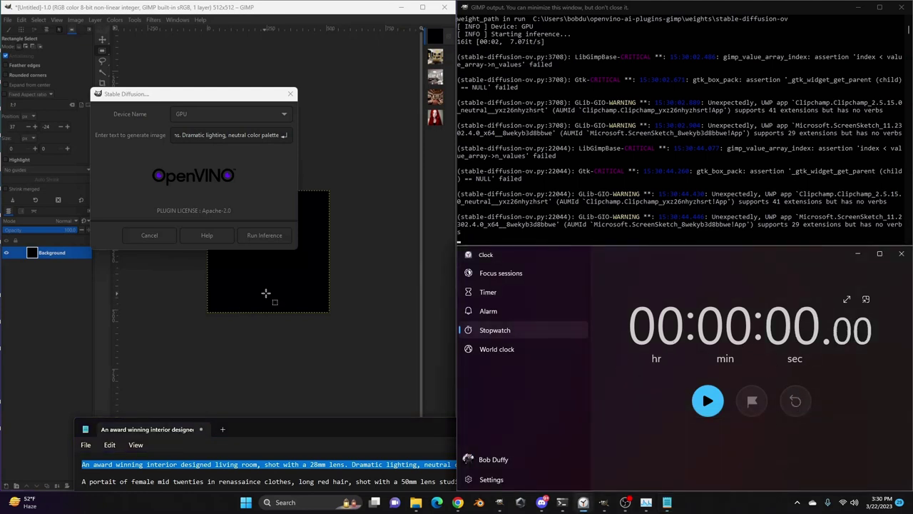
click(274, 187)
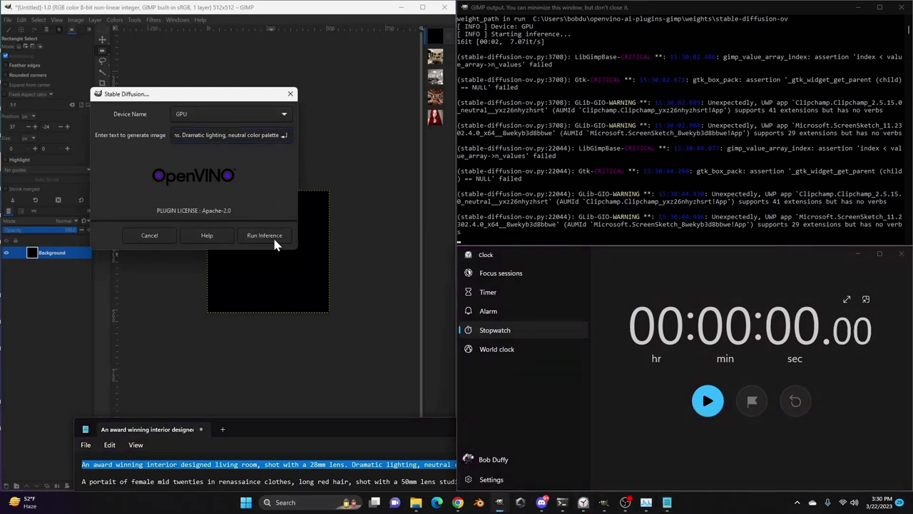
click(274, 241)
click(708, 403)
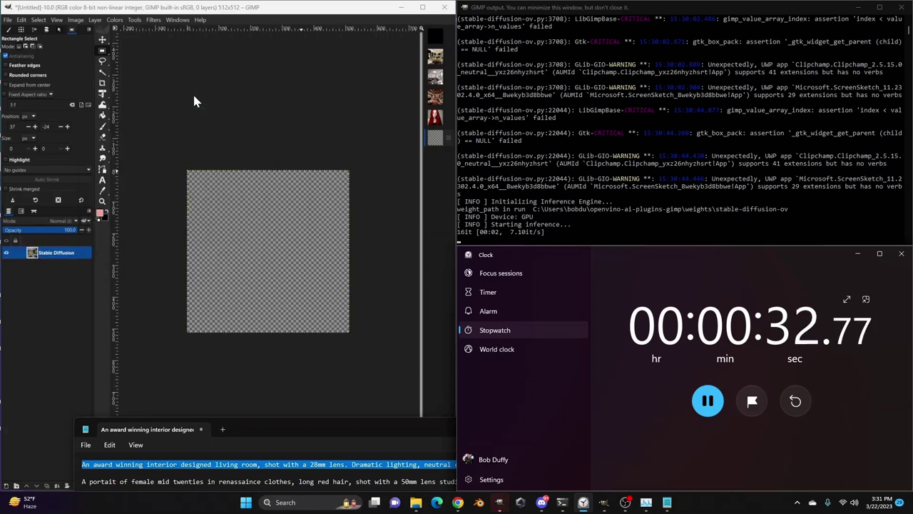
Inspect the finished chandelier living room, then stop and reset the stopwatch
drag(190, 91, 237, 110)
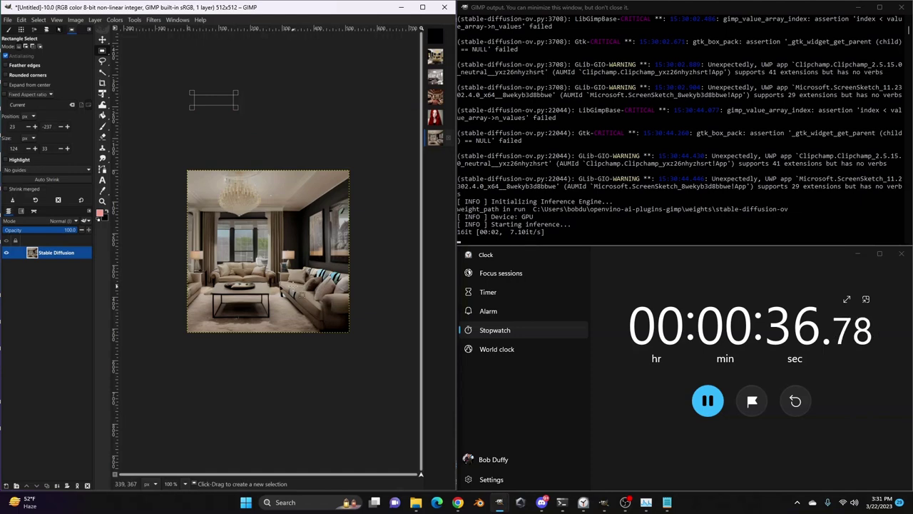
scroll(280, 268, up, 3)
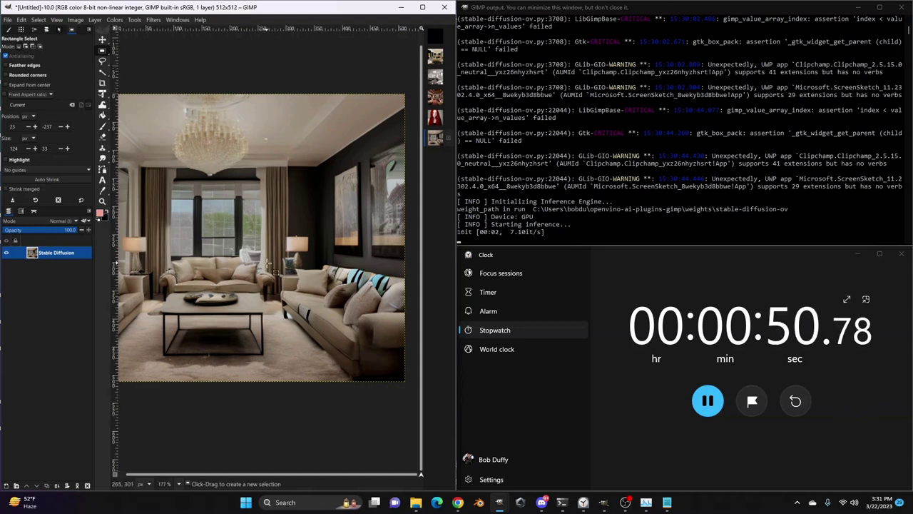
scroll(298, 265, down, 2)
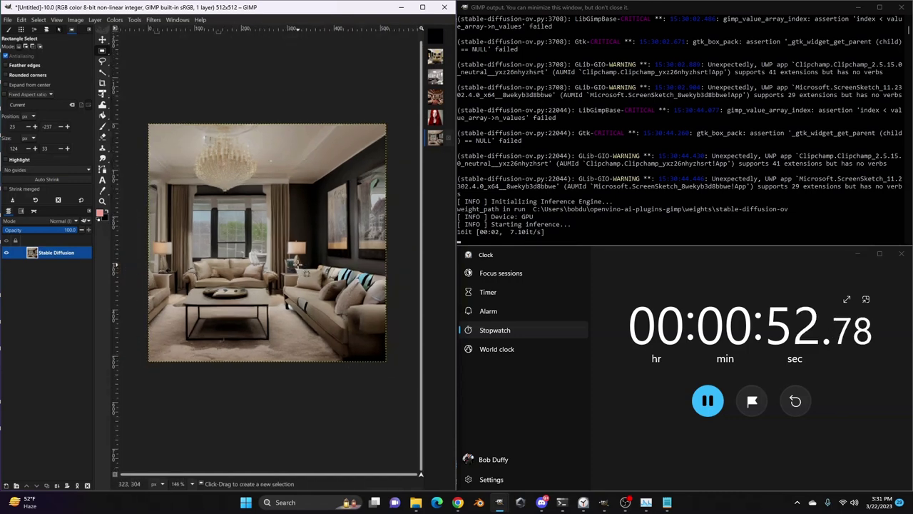
click(705, 400)
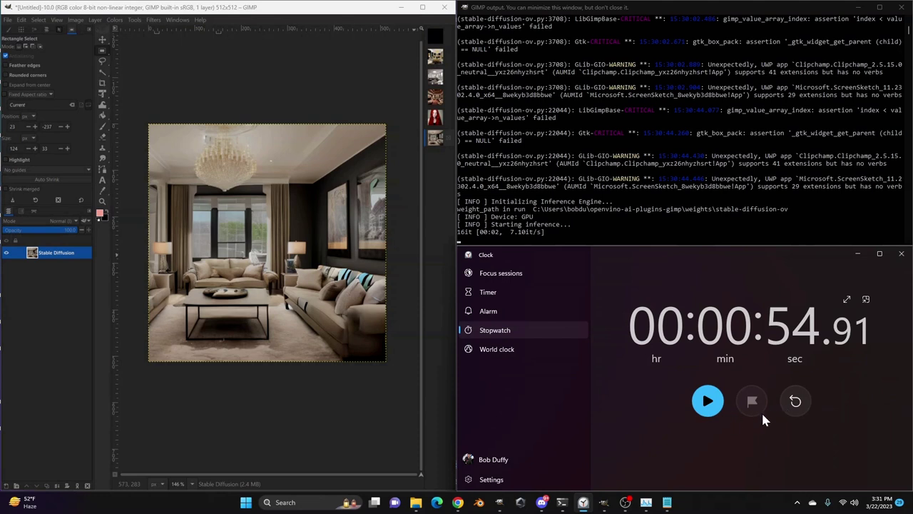
click(798, 404)
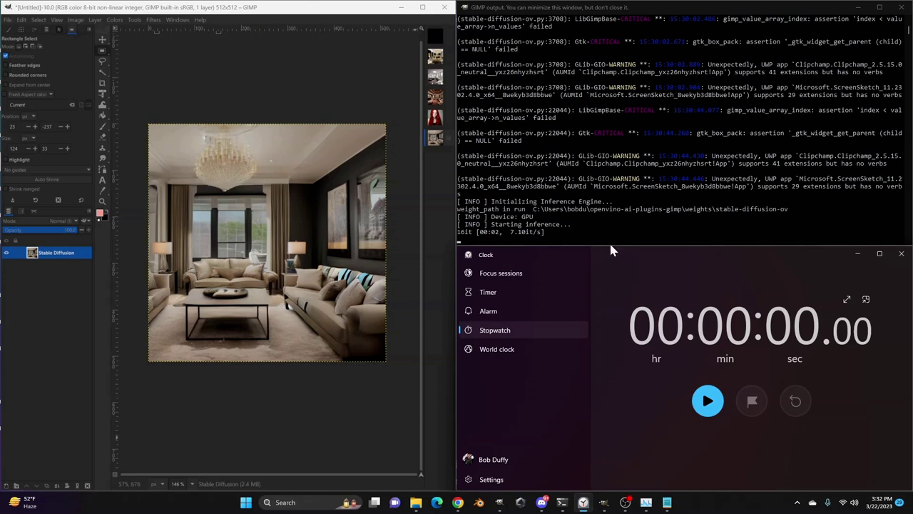
click(95, 21)
Reopen Stable Diffusion, paste the living-room prompt, and switch the device to CPU
mouse_move(141, 191)
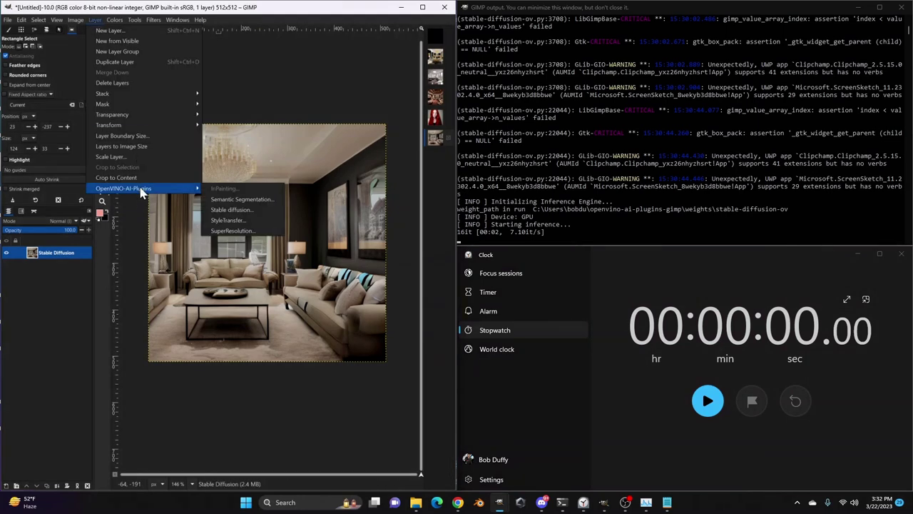
click(250, 214)
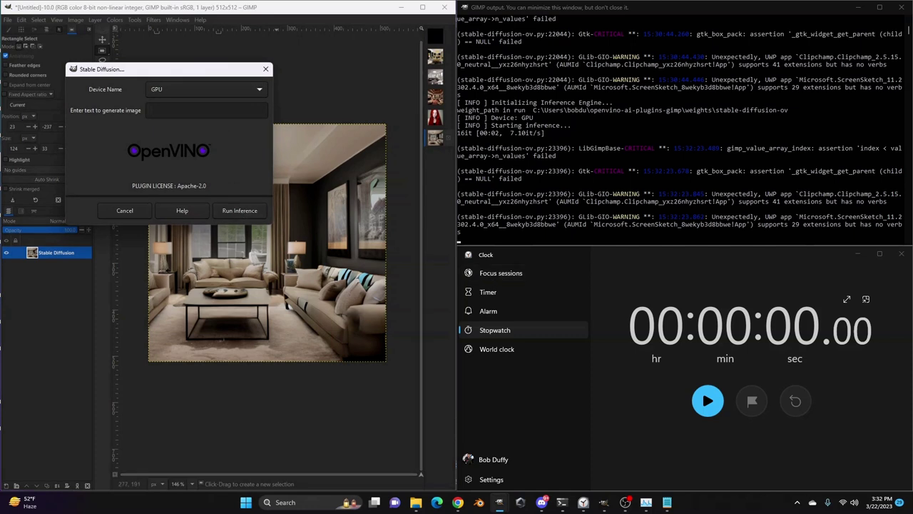
key(ctrl+v)
click(225, 89)
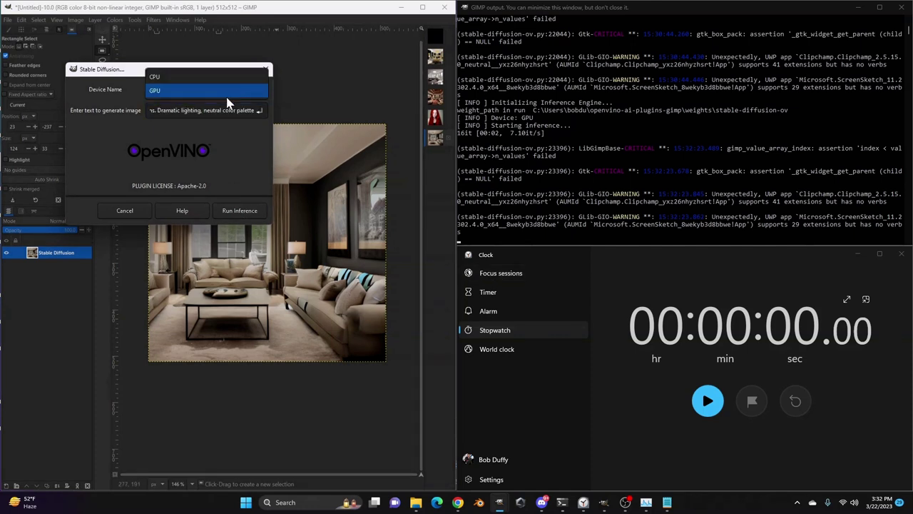
click(217, 77)
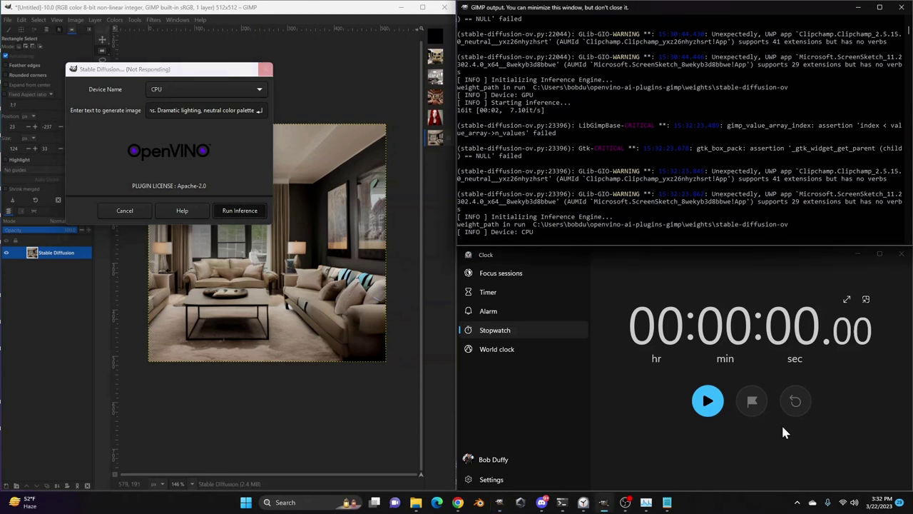
Start, pause and reset the stopwatch, and nudge the plugin dialog right
click(707, 401)
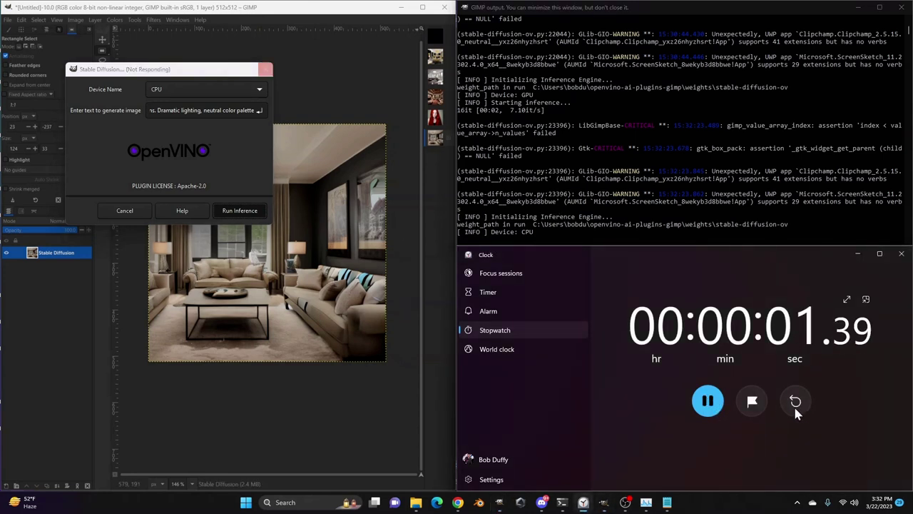
click(708, 401)
click(793, 403)
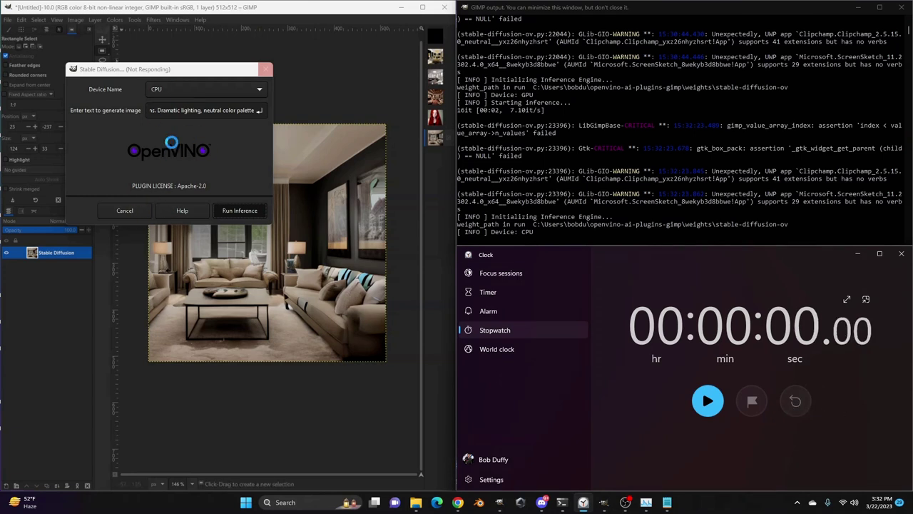
drag(193, 77, 236, 81)
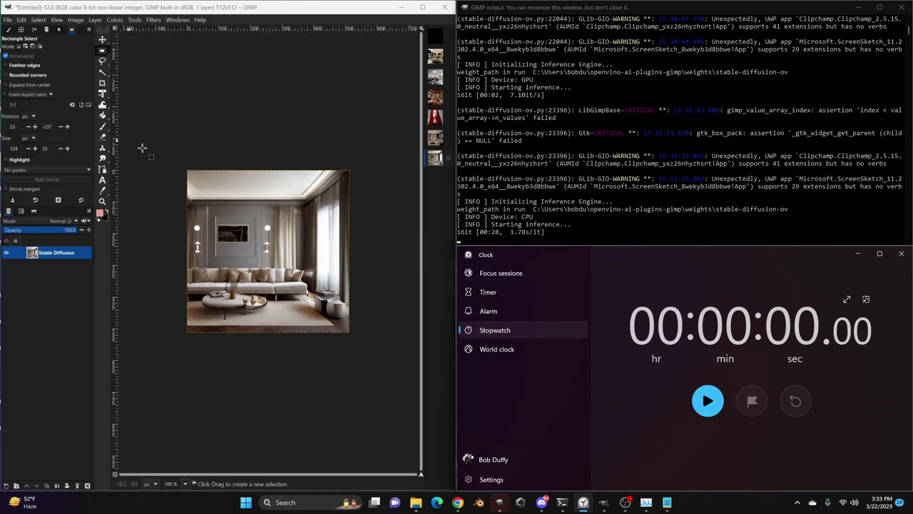
Paste the living-room prompt into Stable Diffusion, start the stopwatch, and run inference on CPU
click(134, 20)
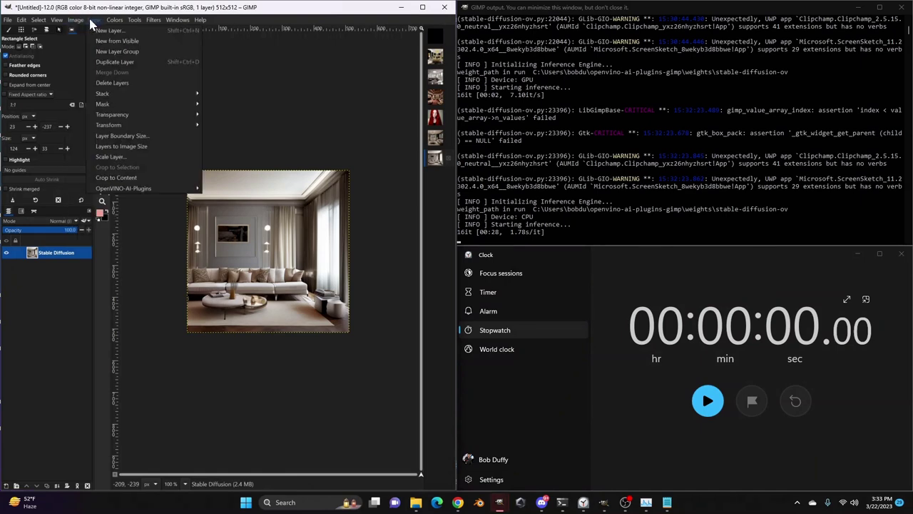
mouse_move(157, 190)
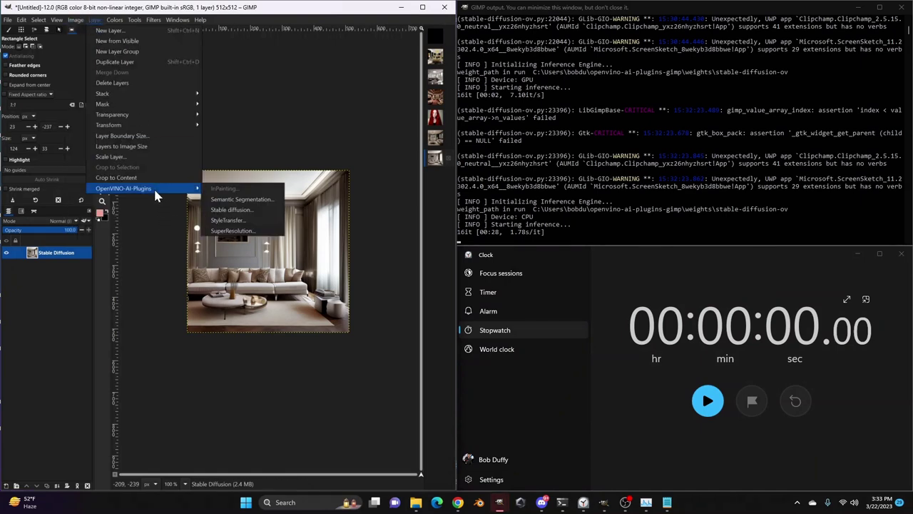
click(258, 212)
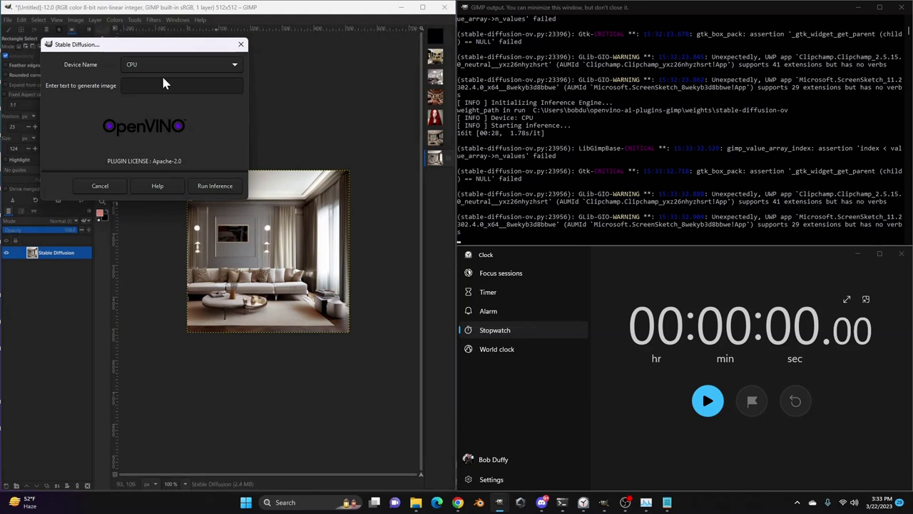
click(166, 84)
key(ctrl+v)
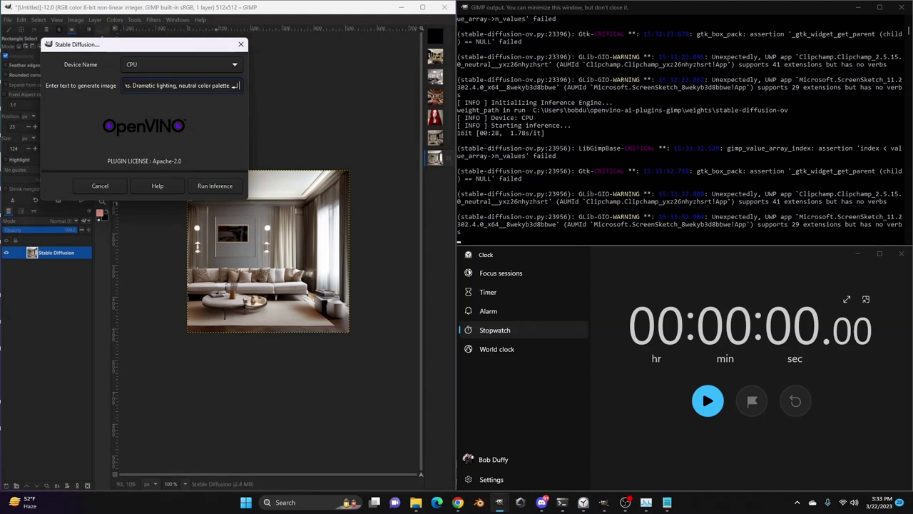
click(708, 400)
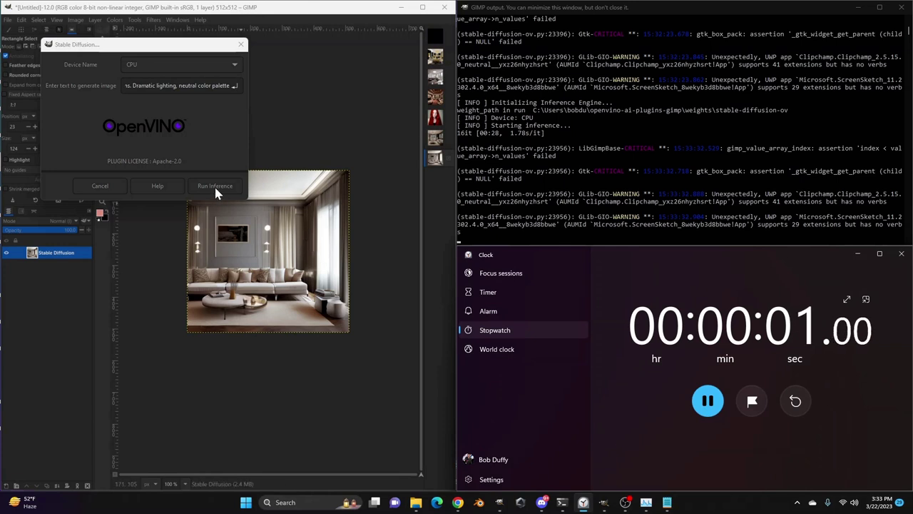
click(215, 185)
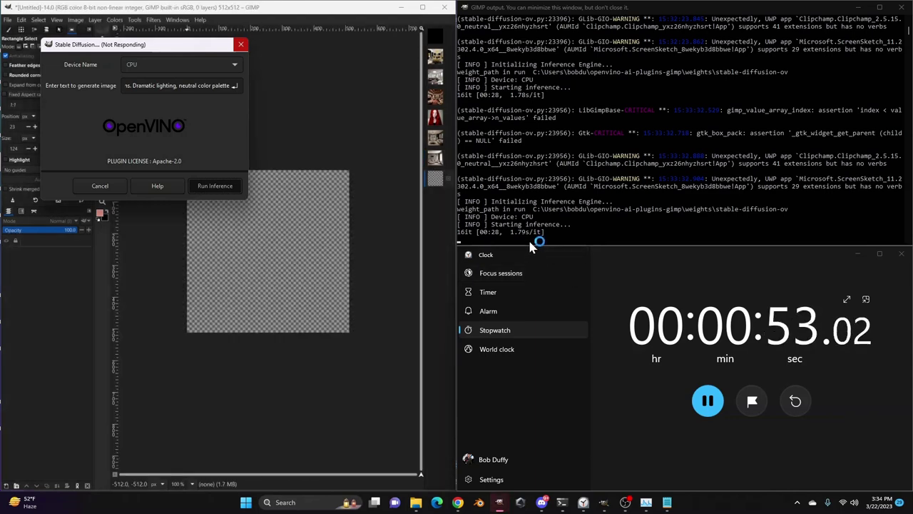
Pause the stopwatch at 55.30 seconds and flip through the earlier room renders
click(707, 400)
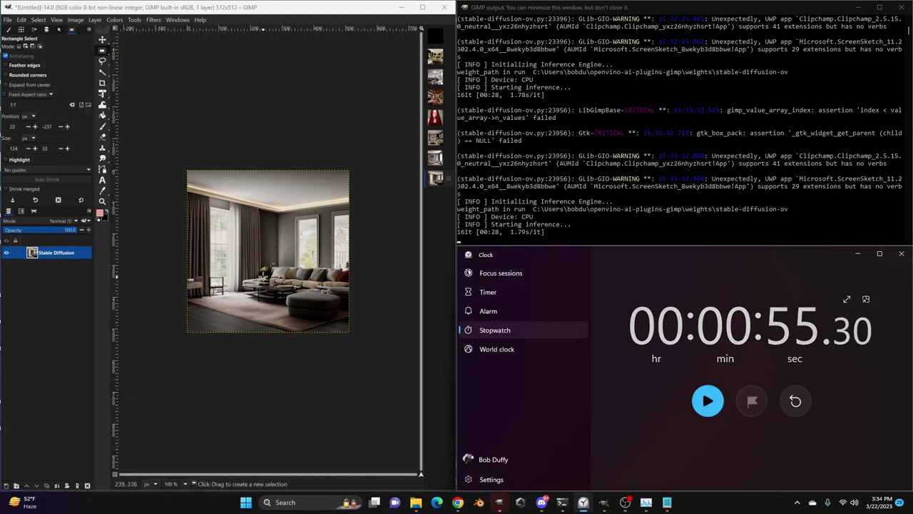
click(436, 142)
click(436, 159)
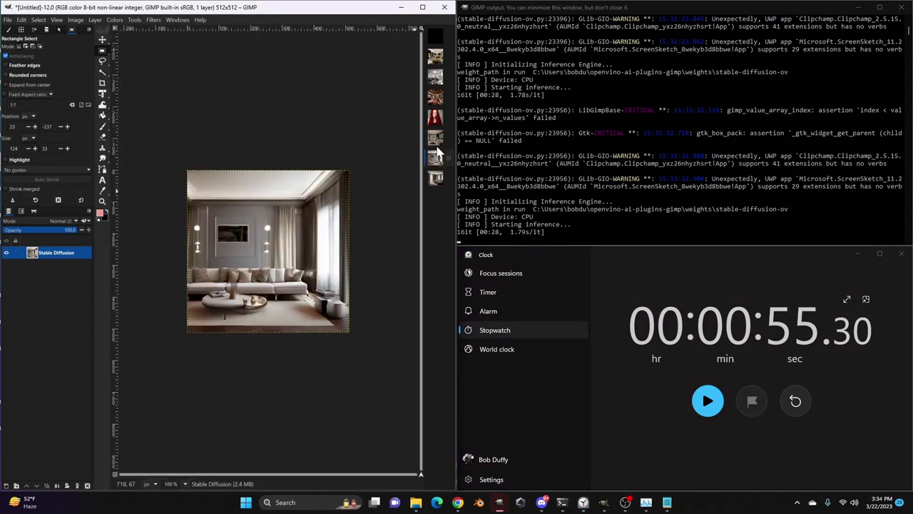
click(438, 147)
click(437, 161)
click(437, 183)
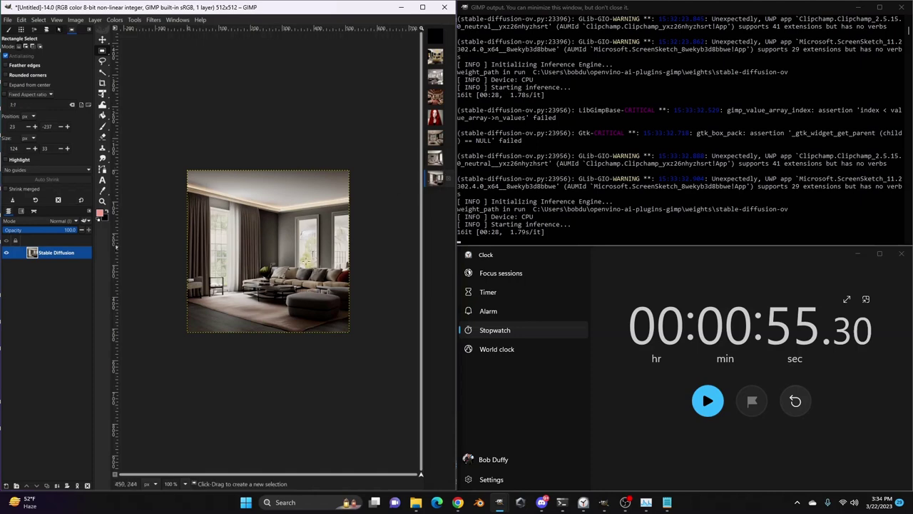
Compare the grey and chandelier living rooms at full window, ending on Untitled-14
click(436, 137)
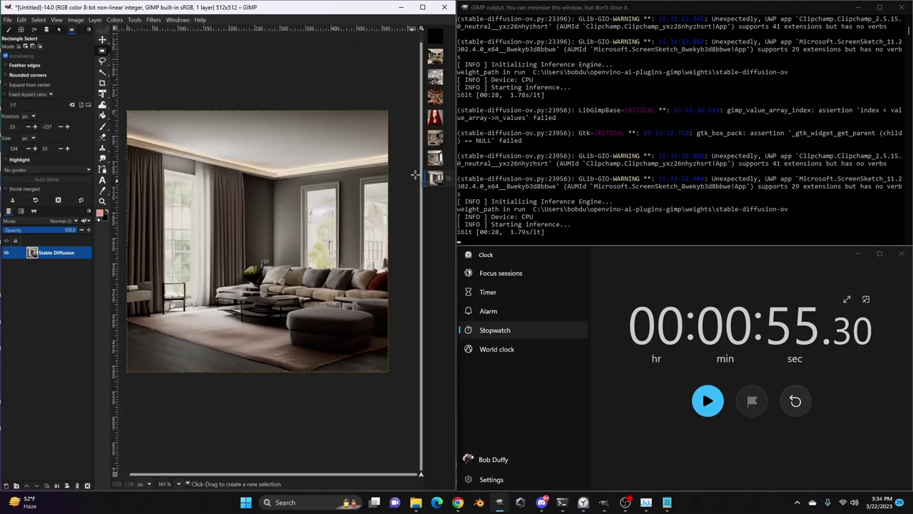
click(439, 161)
key(shift+ctrl+j)
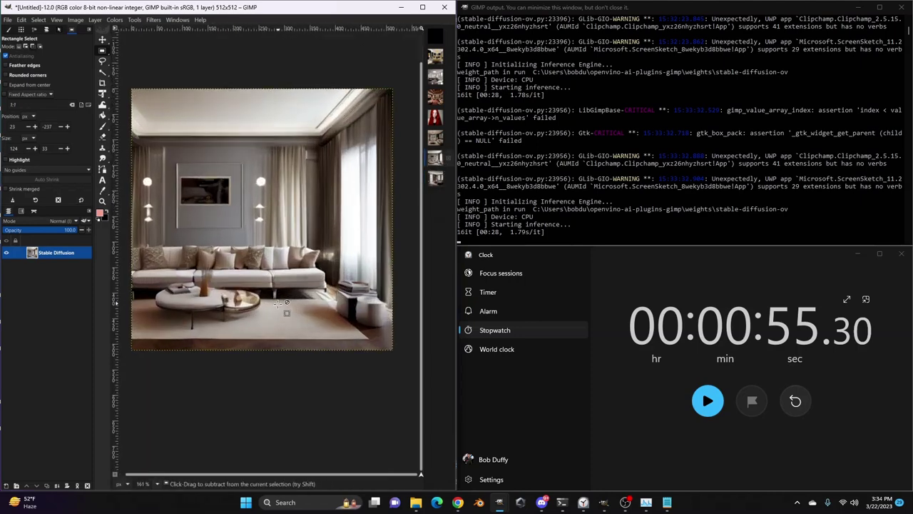
click(436, 151)
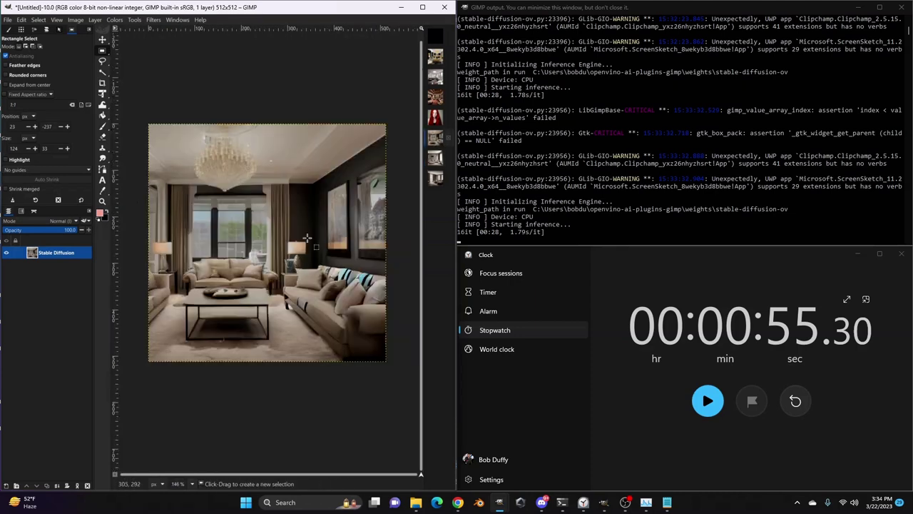
click(437, 160)
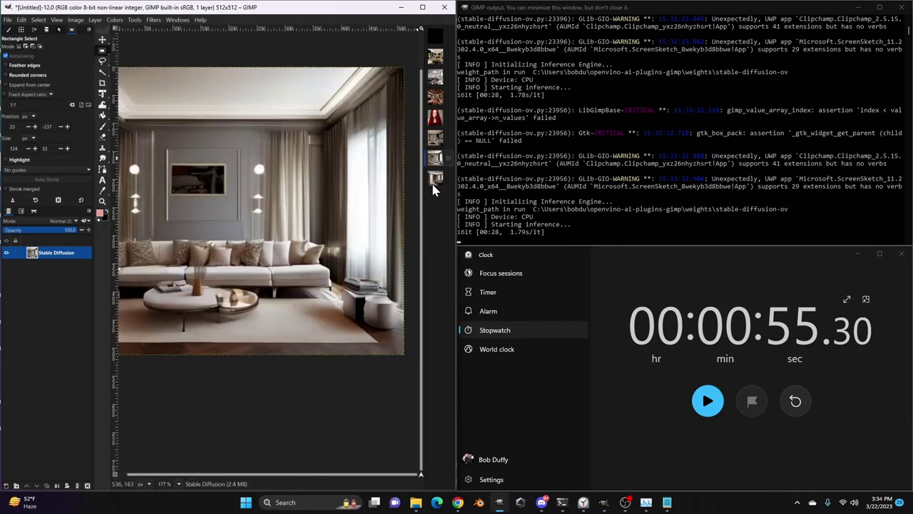
click(437, 179)
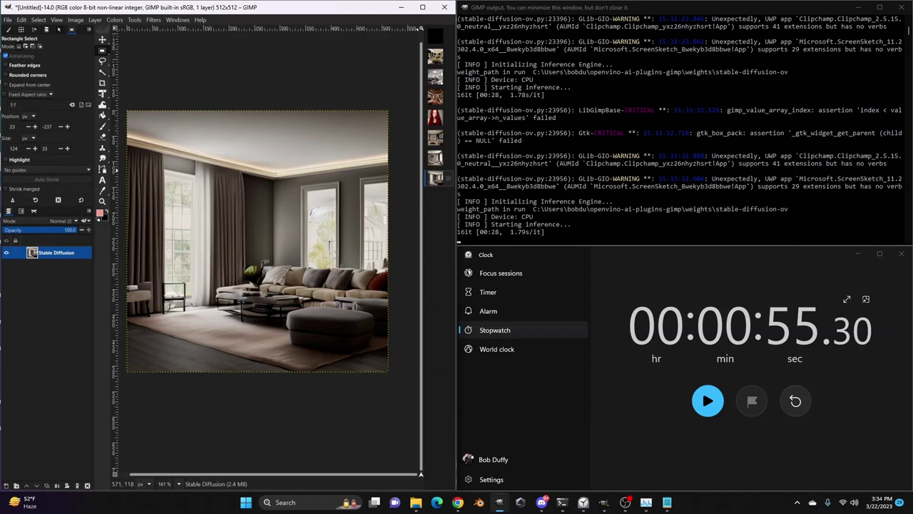
click(667, 501)
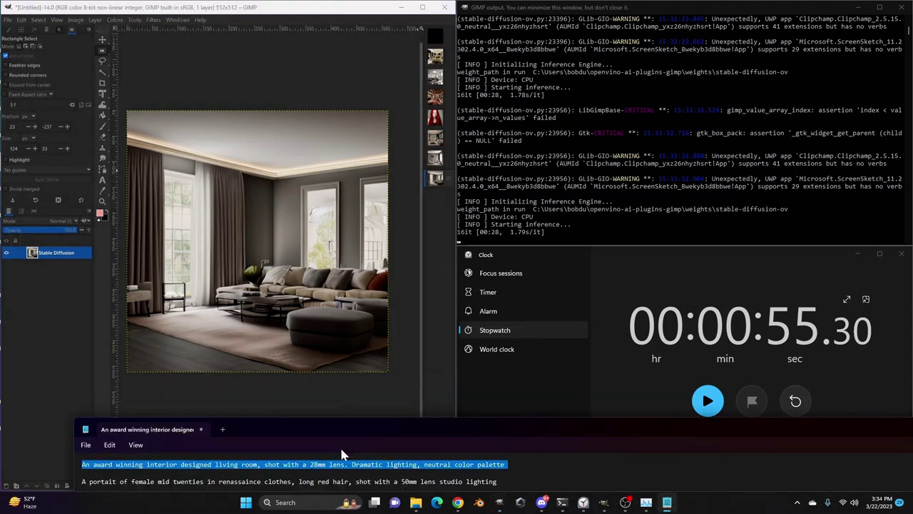
Select the full red-haired Renaissance portrait prompt line in Notepad
triple_click(350, 481)
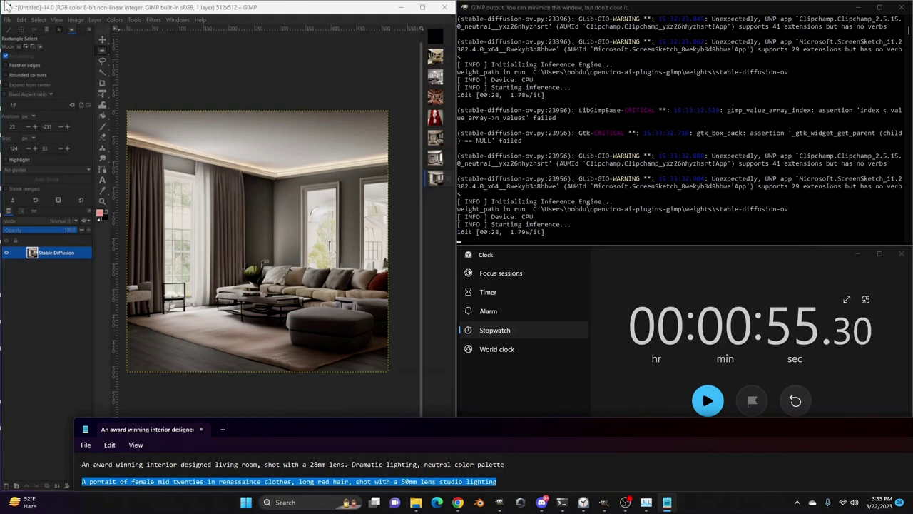
Open the OpenVINO Stable Diffusion plugin, set Device Name to GPU, and paste the red-haired portrait prompt
click(75, 20)
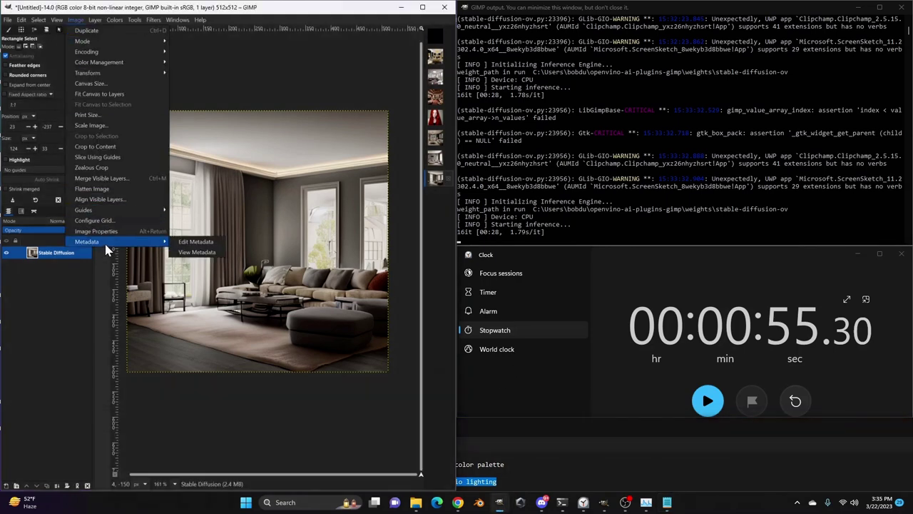
mouse_move(95, 20)
mouse_move(139, 189)
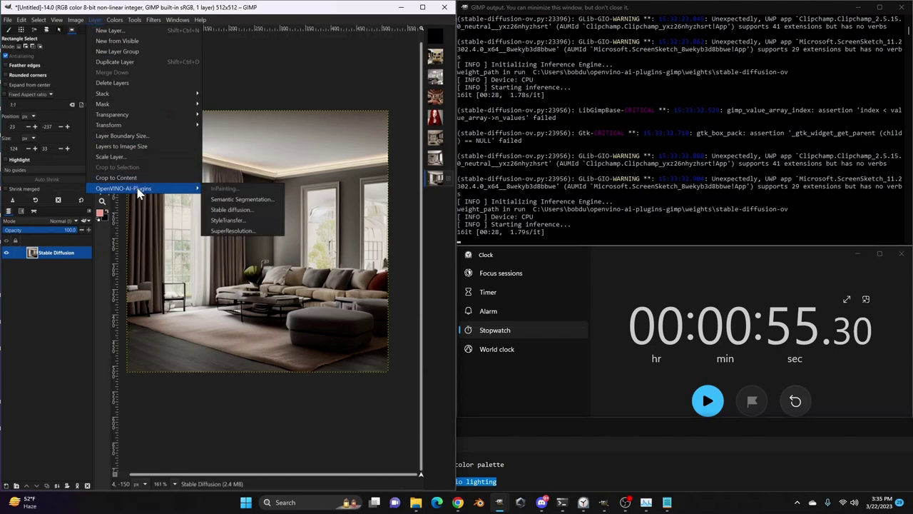
click(249, 209)
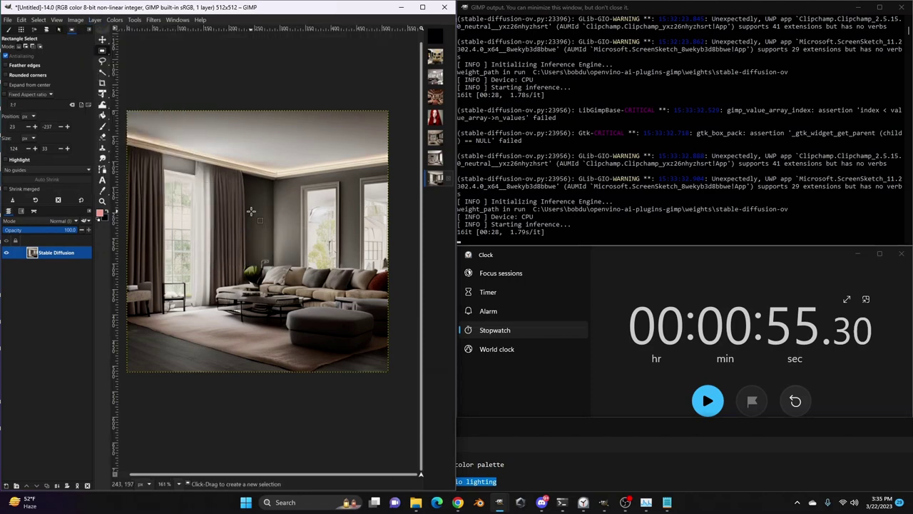
click(156, 52)
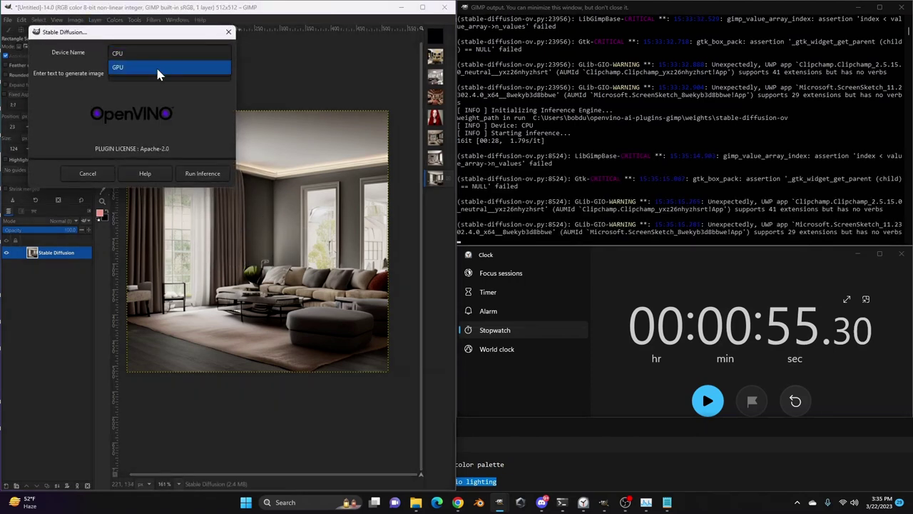
click(155, 66)
click(155, 73)
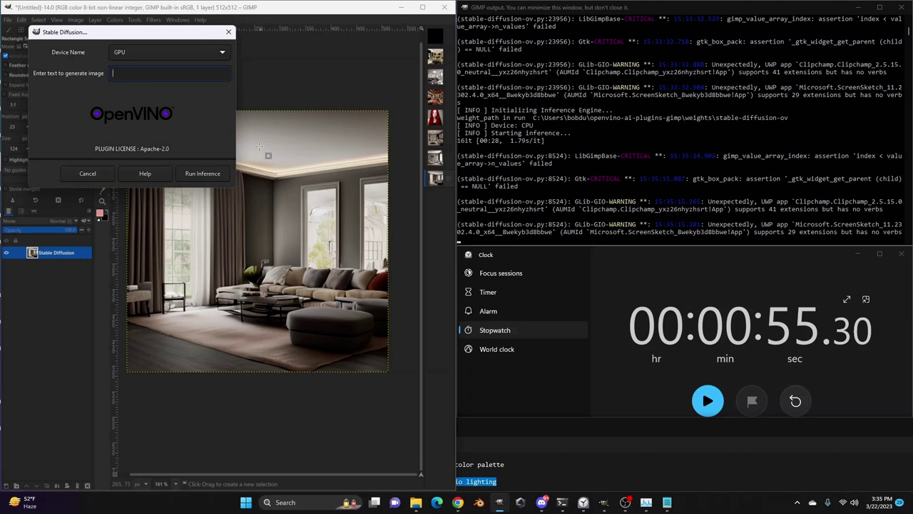
key(ctrl+v)
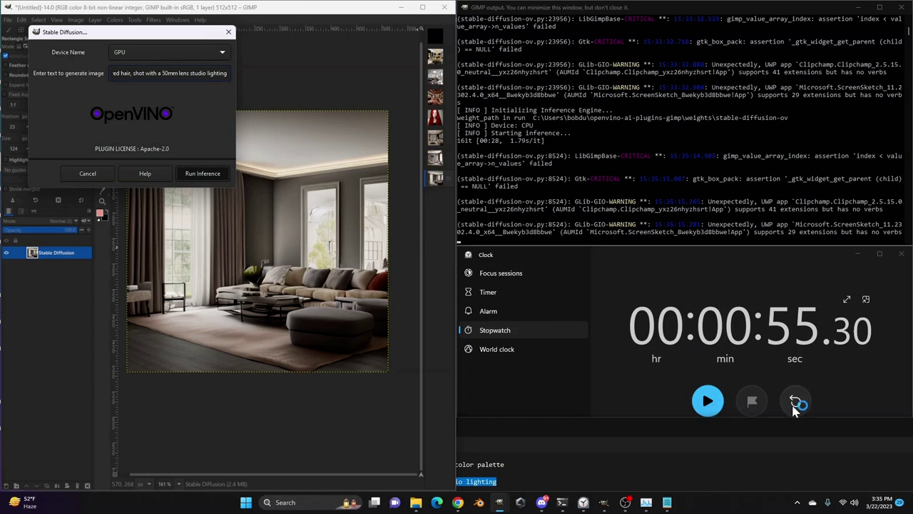
Reset and start the stopwatch to time the GPU generation
key(ctrl+r)
click(706, 402)
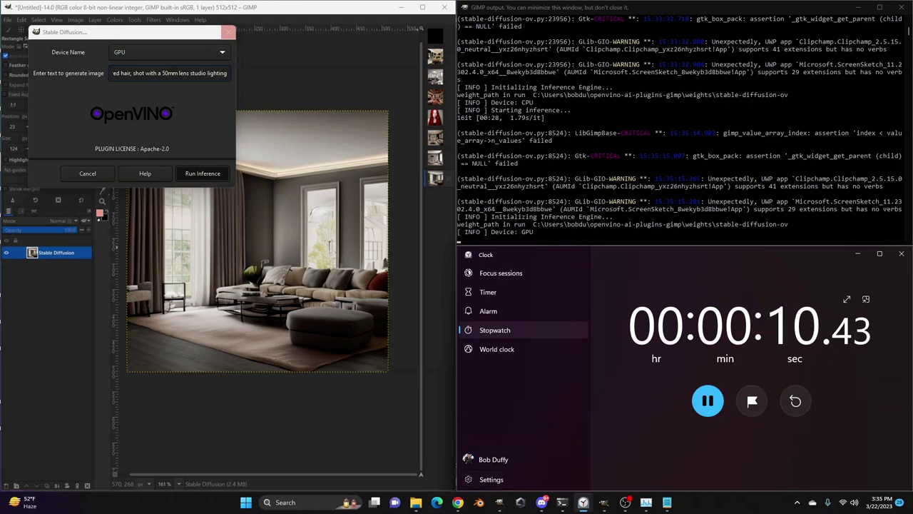
key(alt+Tab)
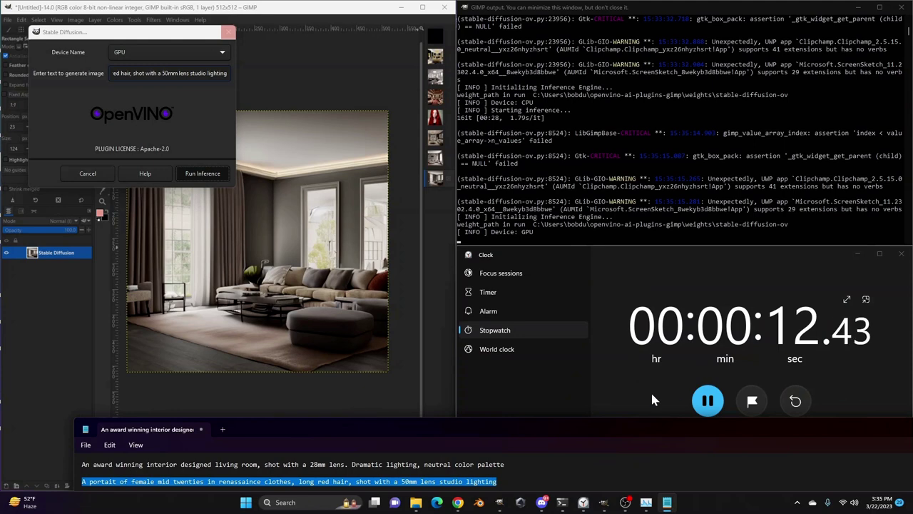
Move the notes window aside and stop the stopwatch at 35.20 seconds once the portrait finishes
drag(596, 431, 617, 385)
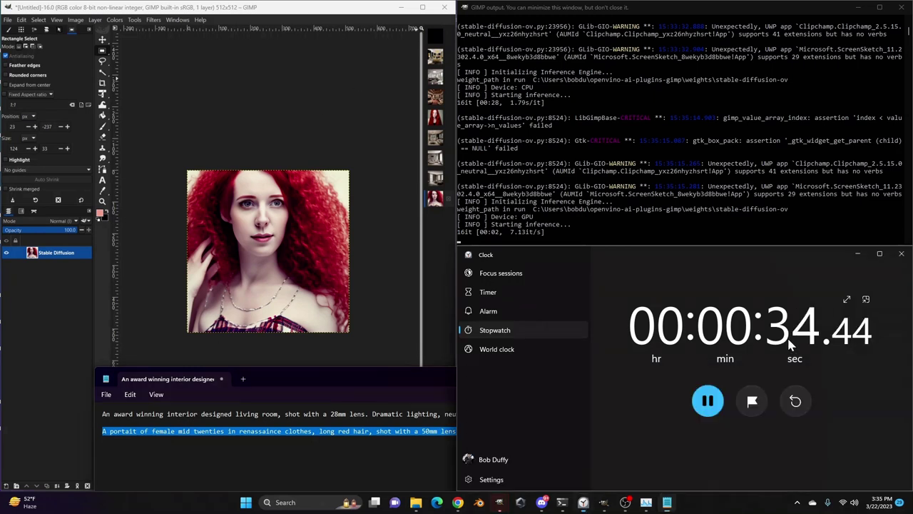
click(707, 401)
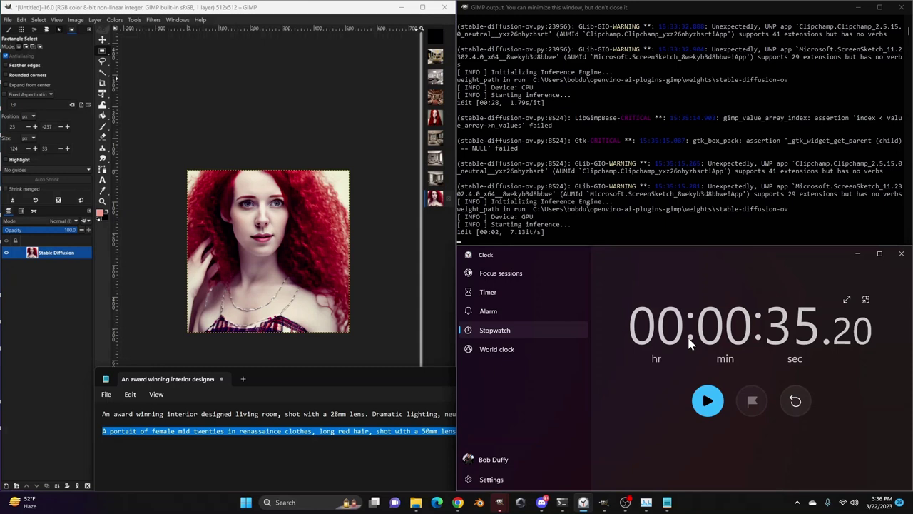
Flip between Untitled-8 and Untitled-16 to compare the straight- and curly-haired portraits, ending on Untitled-16
click(438, 207)
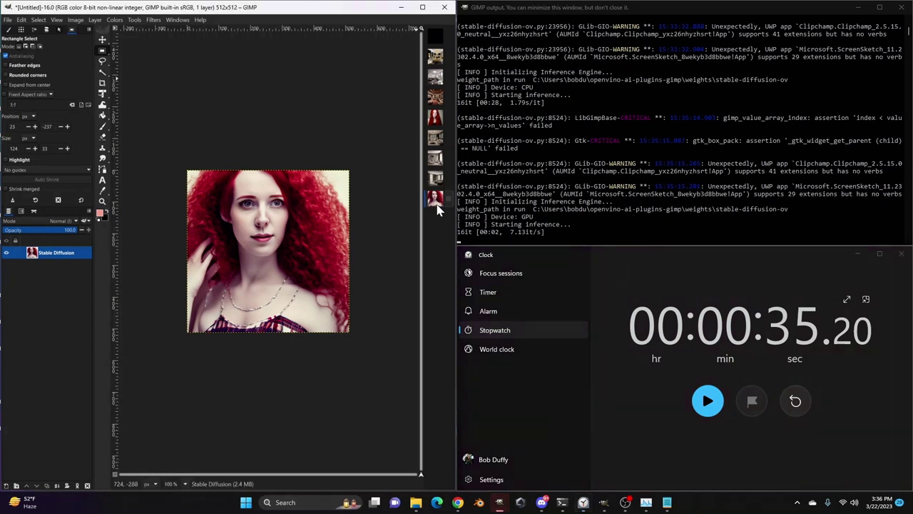
click(438, 120)
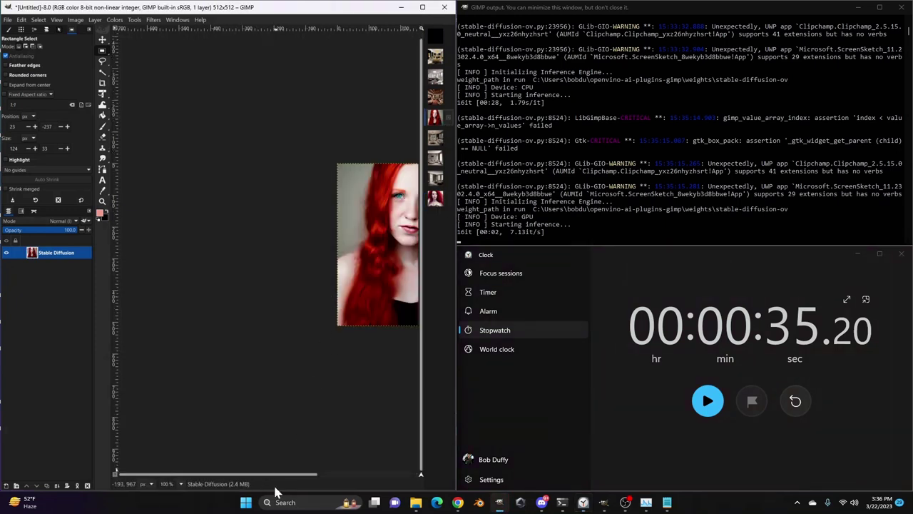
drag(291, 475, 324, 470)
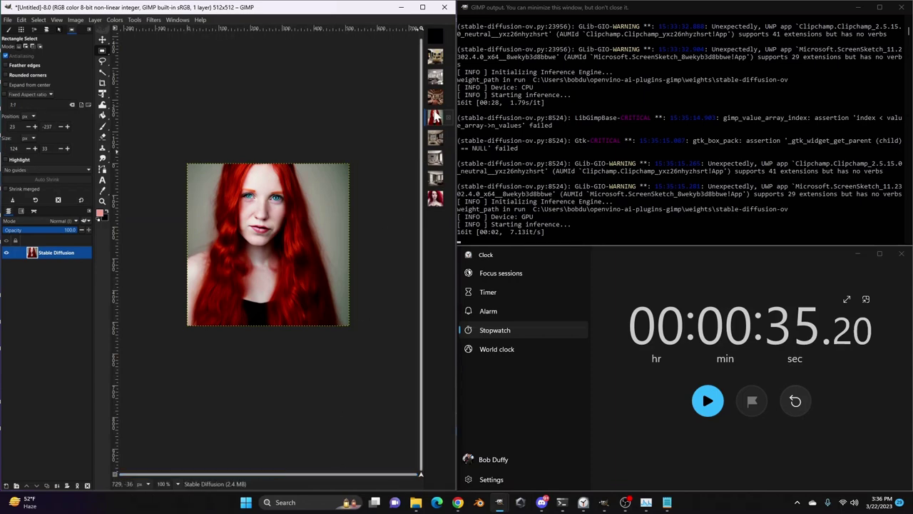
click(435, 197)
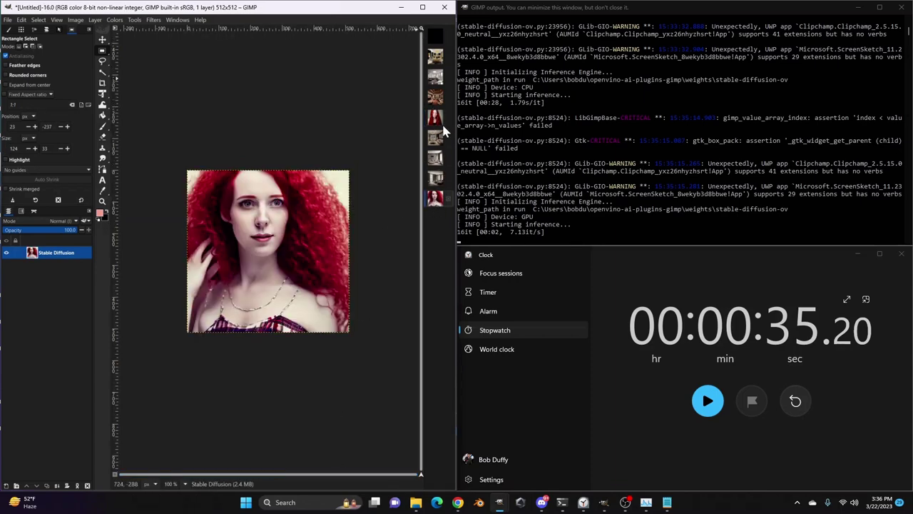
click(435, 117)
click(435, 197)
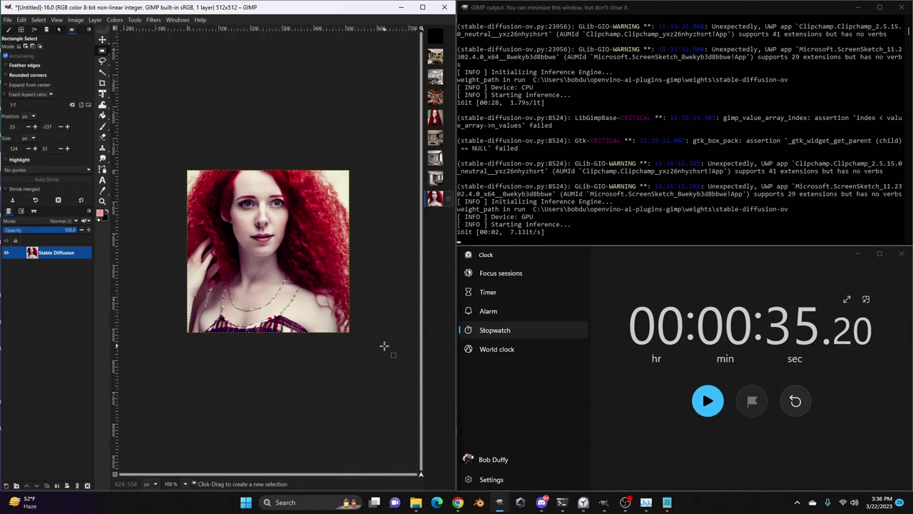
key(alt+Tab)
key(alt+Tab)
key(alt+Tab)
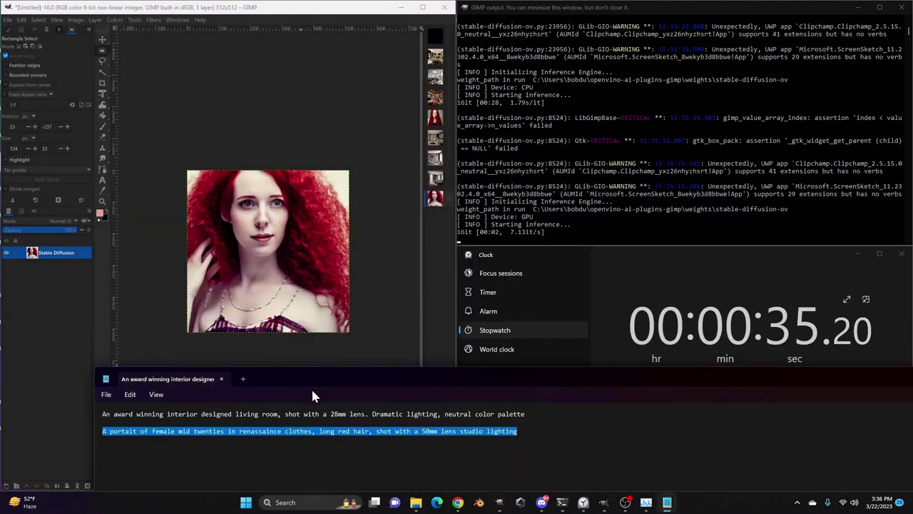
Insert 'color', replace 'in' with 'from 1935', and delete the 'renassaince clothes,' phrase
drag(321, 385, 631, 278)
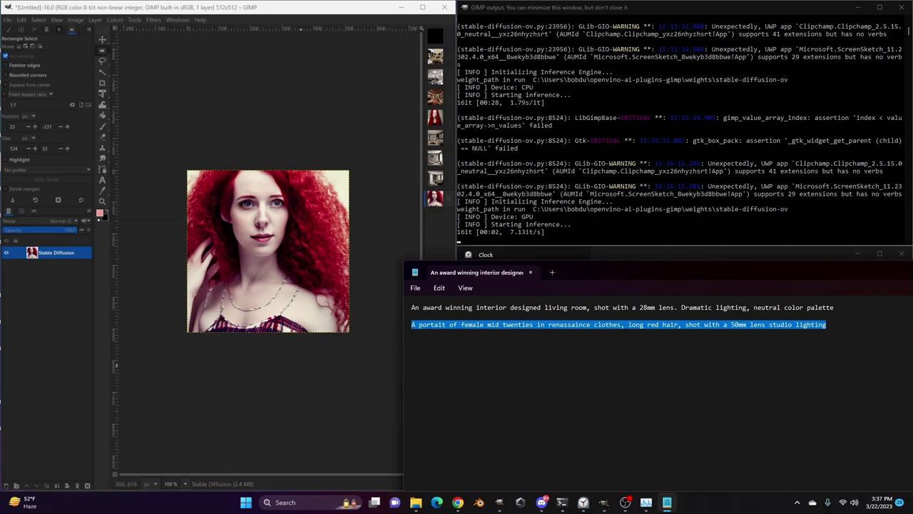
click(418, 325)
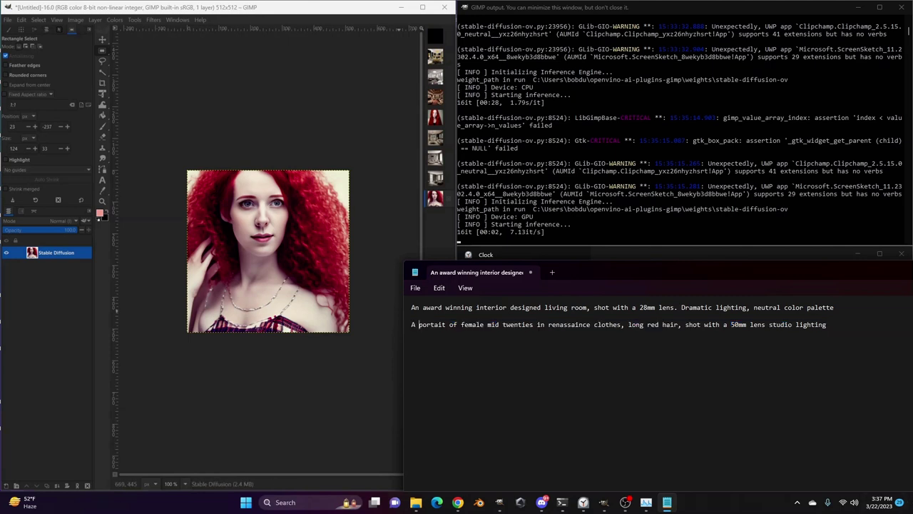
text(color)
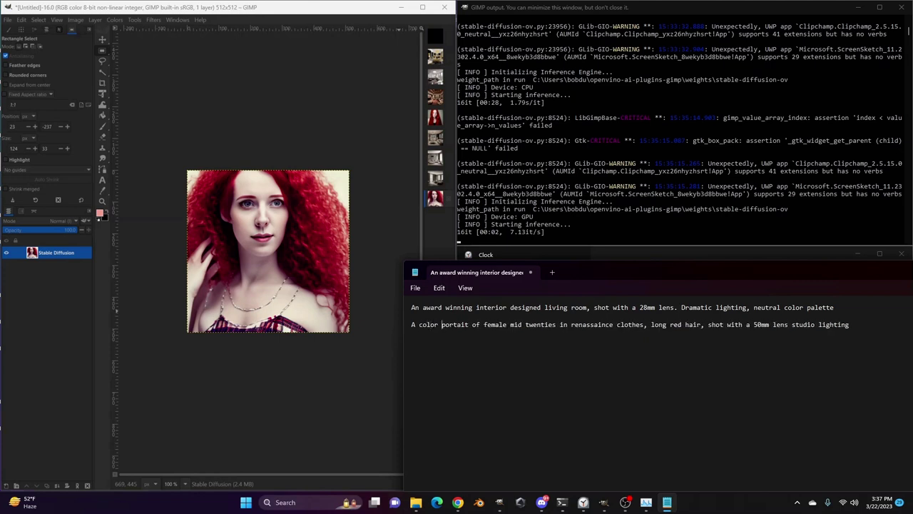
double_click(562, 325)
text(from 1935)
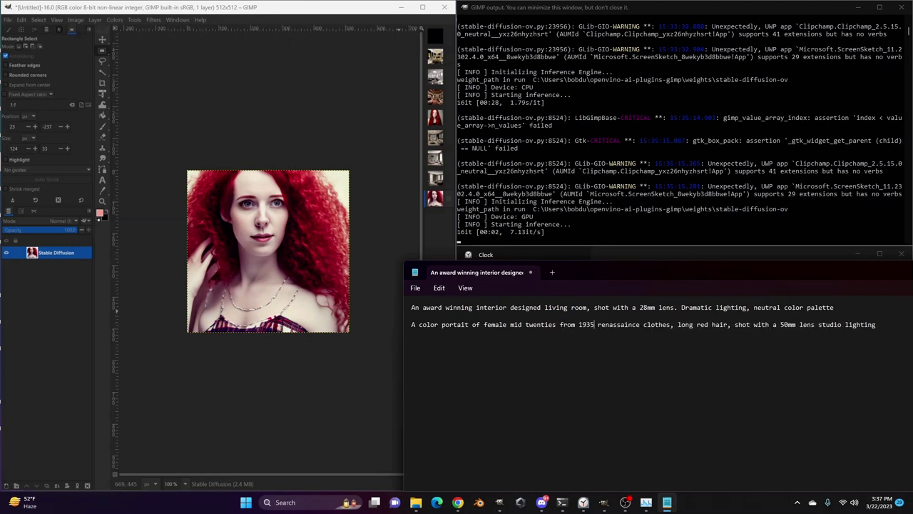
key(shift+Right)
key(shift+Right)
key(shift+Right)
key(shift+Right)
key(shift+Right)
key(shift+Right)
key(shift+Right)
key(shift+Right)
key(shift+Right)
key(shift+Right)
key(shift+Right)
key(shift+Right)
key(shift+Right)
key(shift+Right)
key(shift+Right)
key(shift+Right)
key(shift+Right)
key(shift+Right)
key(shift+Right)
key(shift+Right)
key(shift+Right)
key(BackSpace)
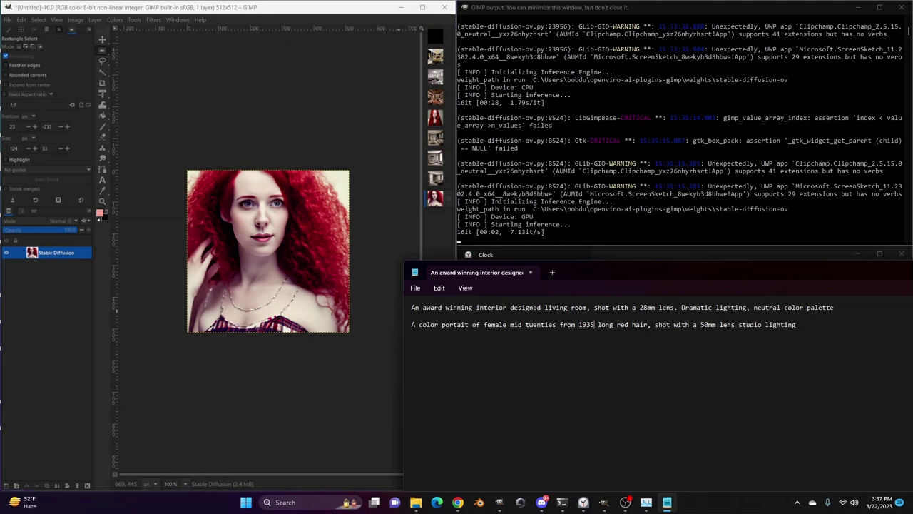
Select the entire revised portrait prompt line
triple_click(662, 326)
shift+click(739, 327)
click(739, 326)
drag(796, 327, 655, 327)
click(655, 327)
drag(427, 324, 646, 327)
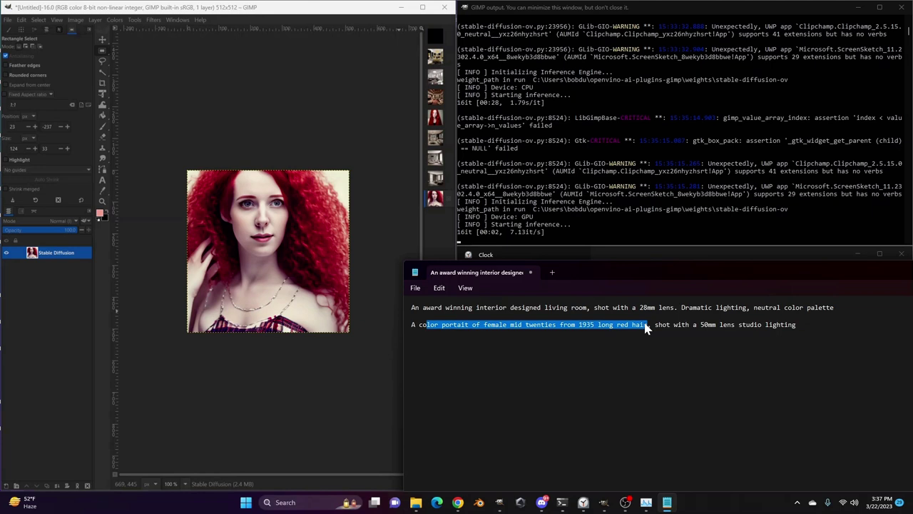
key(Right)
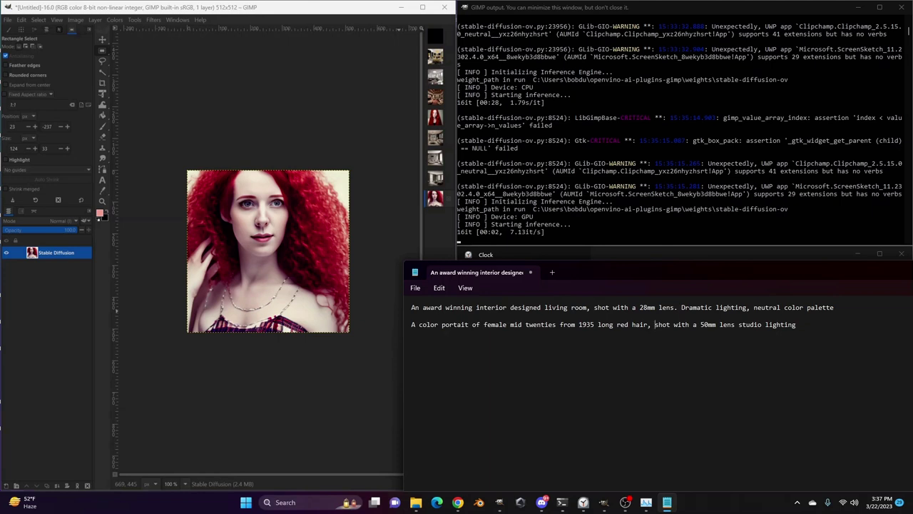
drag(796, 324, 391, 321)
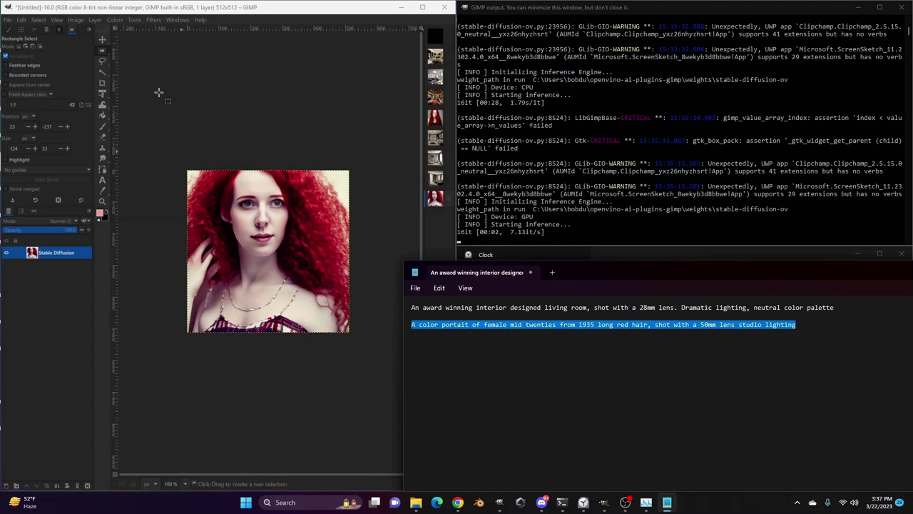
Open the Stable Diffusion plugin, paste the revised 1935 portrait prompt, and run inference on GPU
click(84, 22)
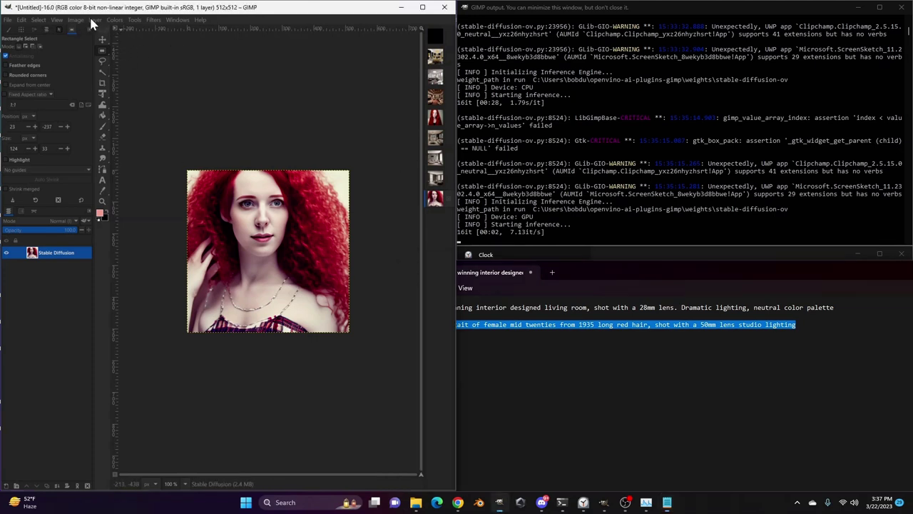
click(95, 19)
mouse_move(135, 187)
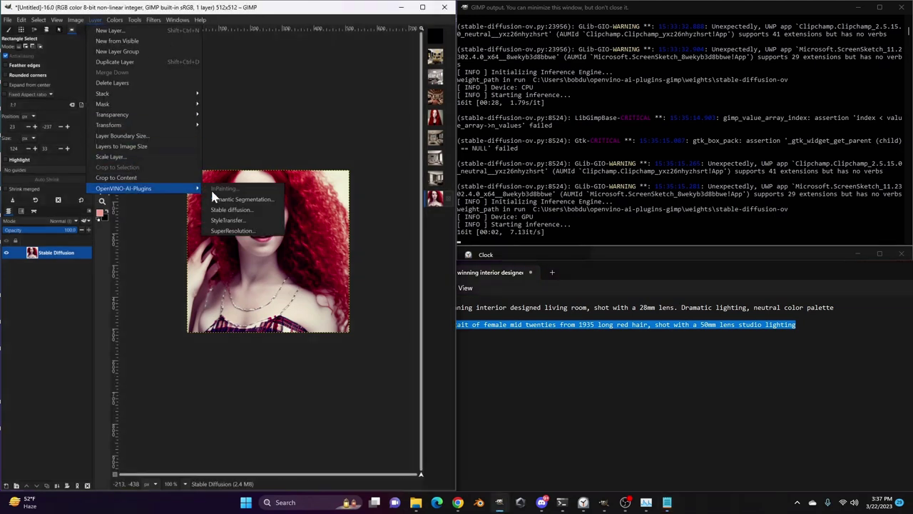
click(247, 209)
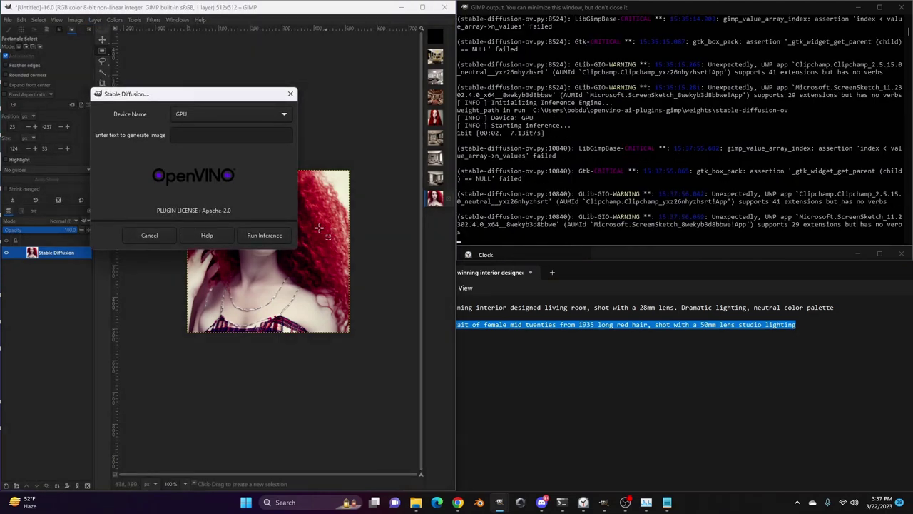
key(ctrl+v)
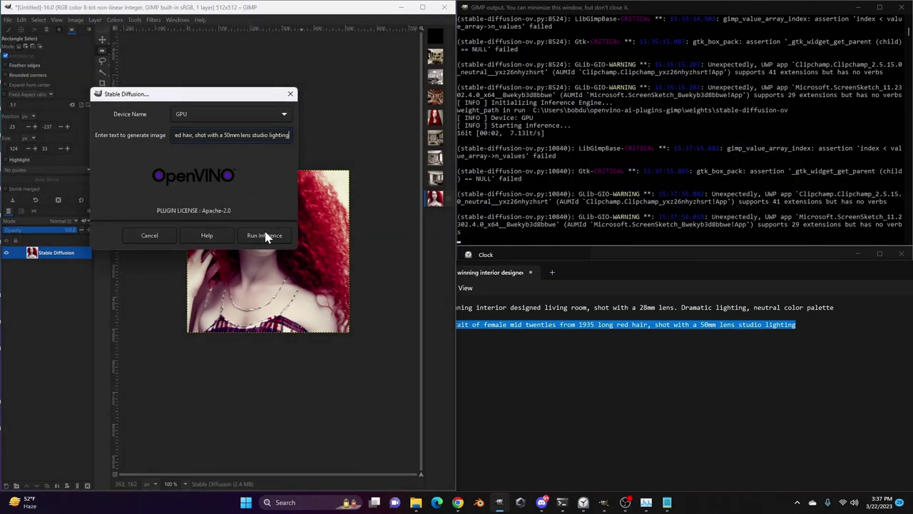
click(259, 238)
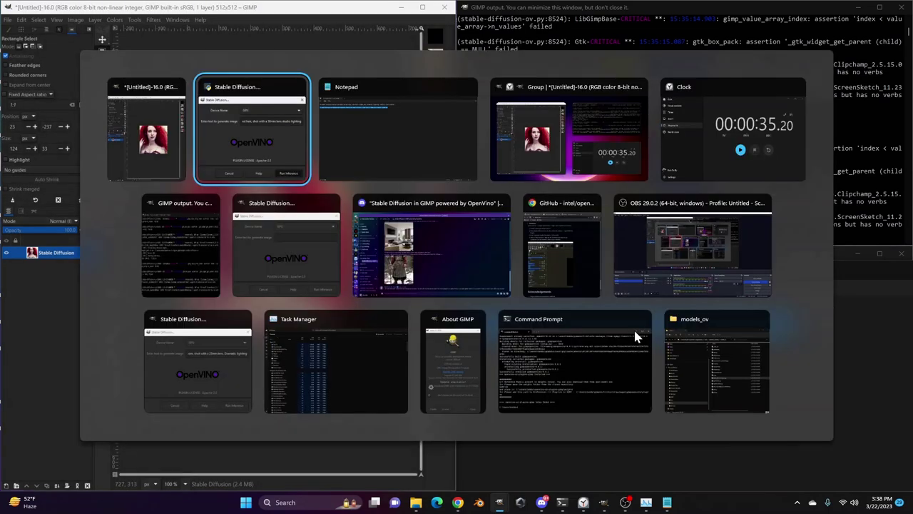
Reset and start the Clock stopwatch to time the generation
key(alt+Tab)
click(717, 157)
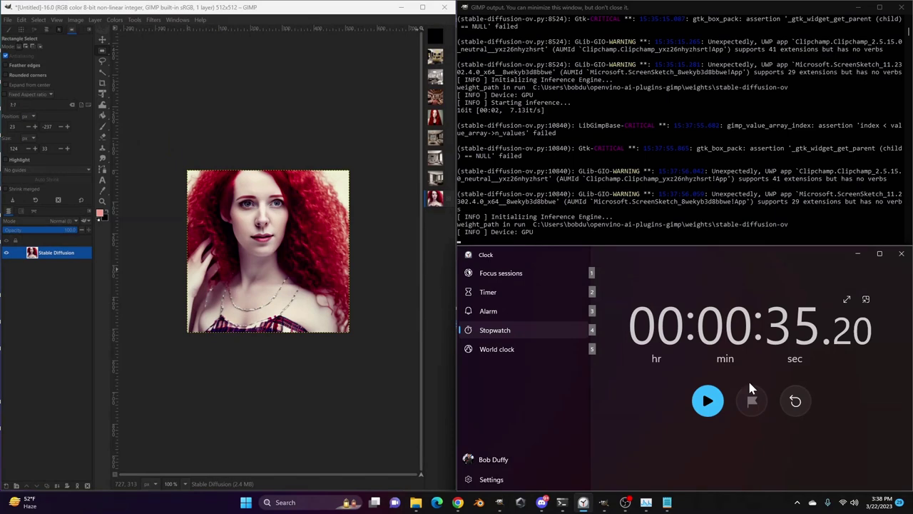
click(794, 400)
click(707, 400)
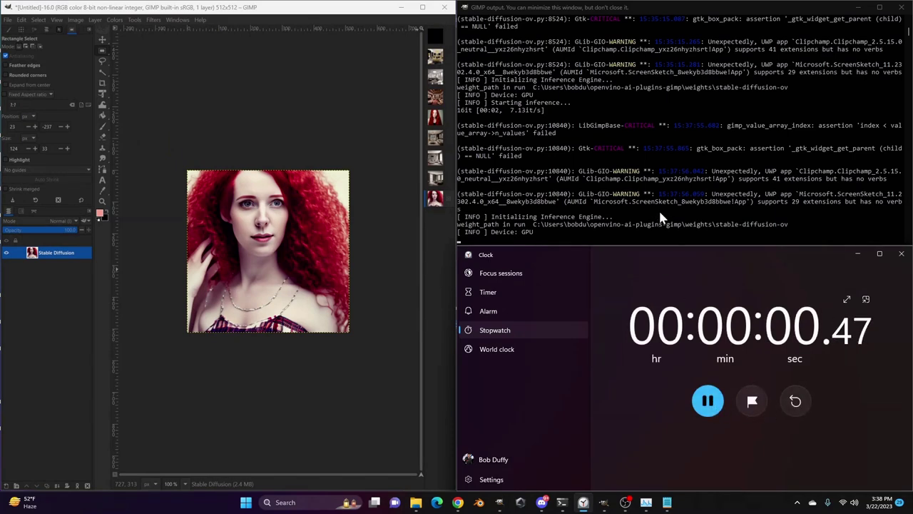
click(630, 239)
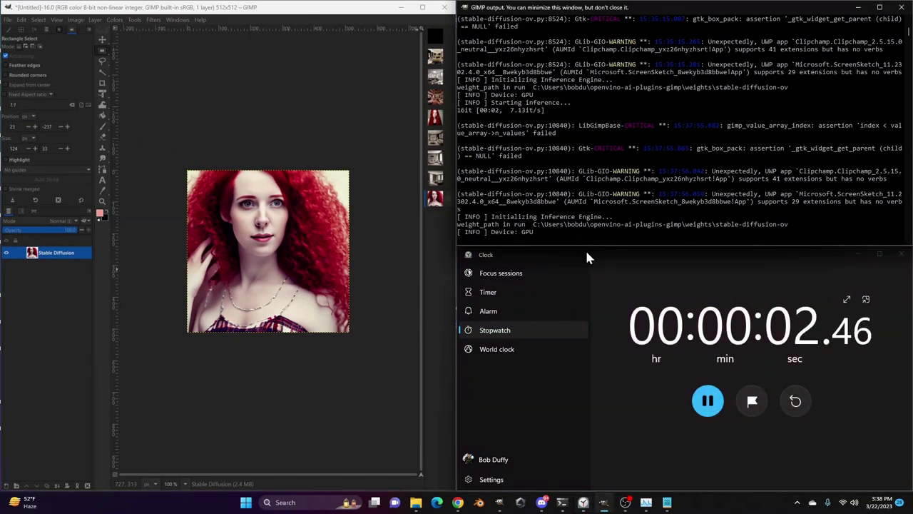
key(alt+Tab)
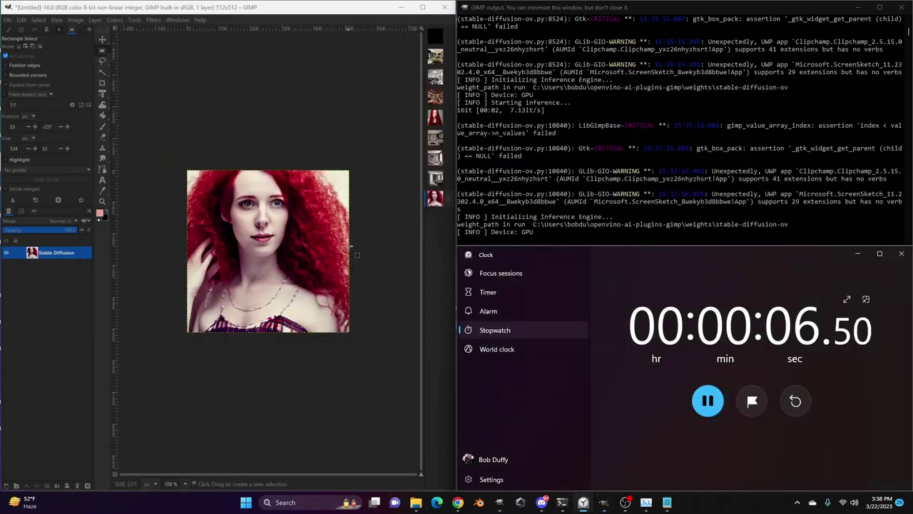
click(437, 72)
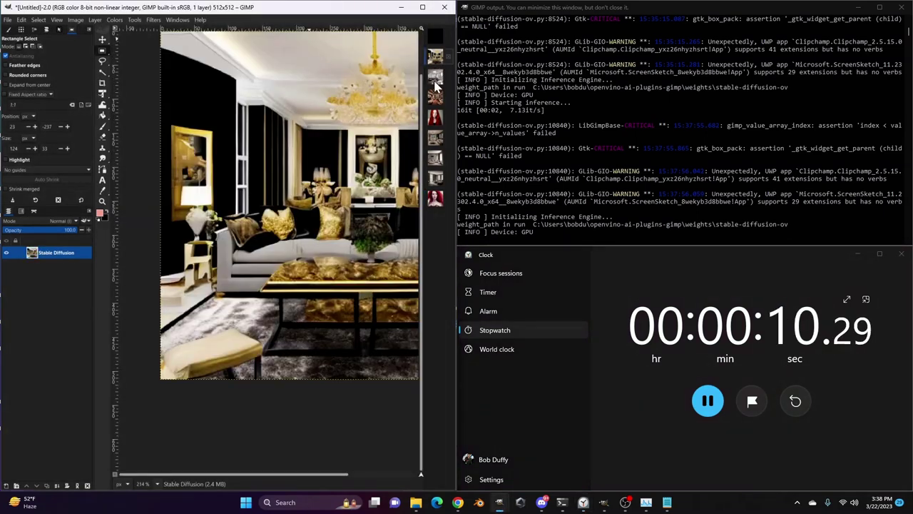
click(435, 77)
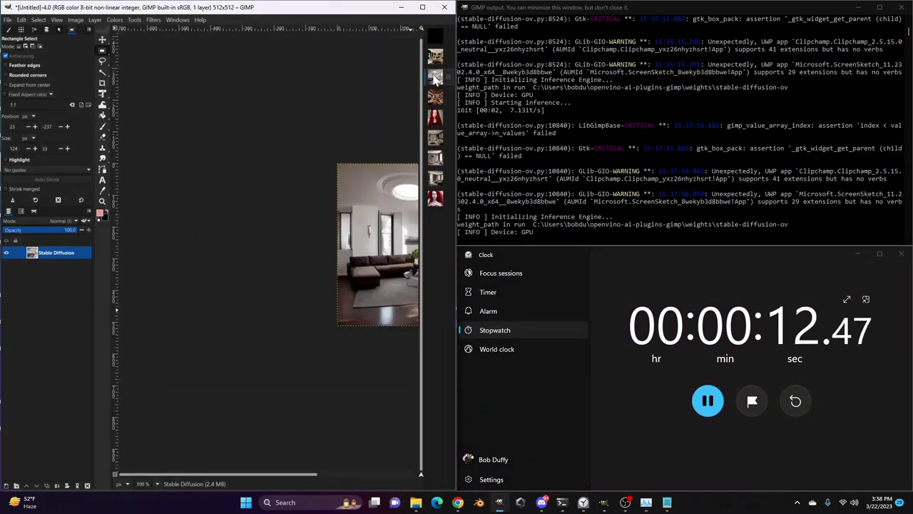
drag(240, 475, 290, 463)
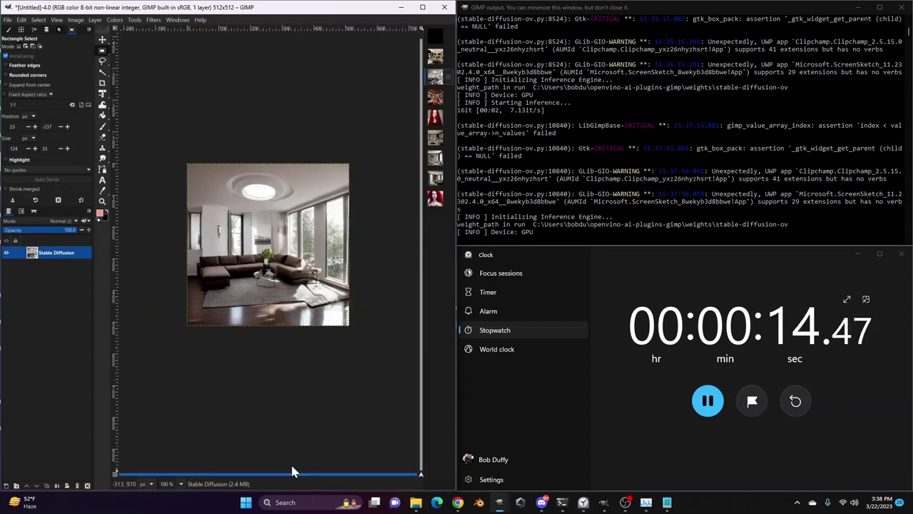
click(435, 57)
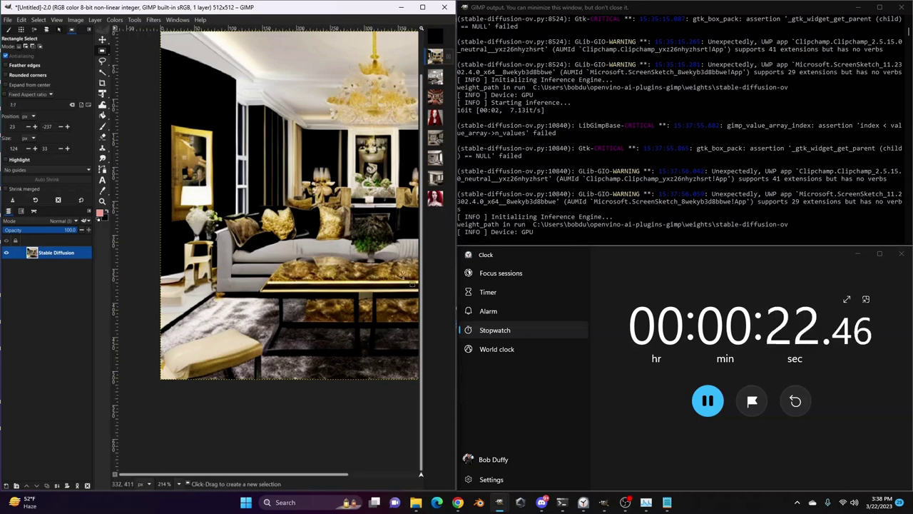
click(436, 200)
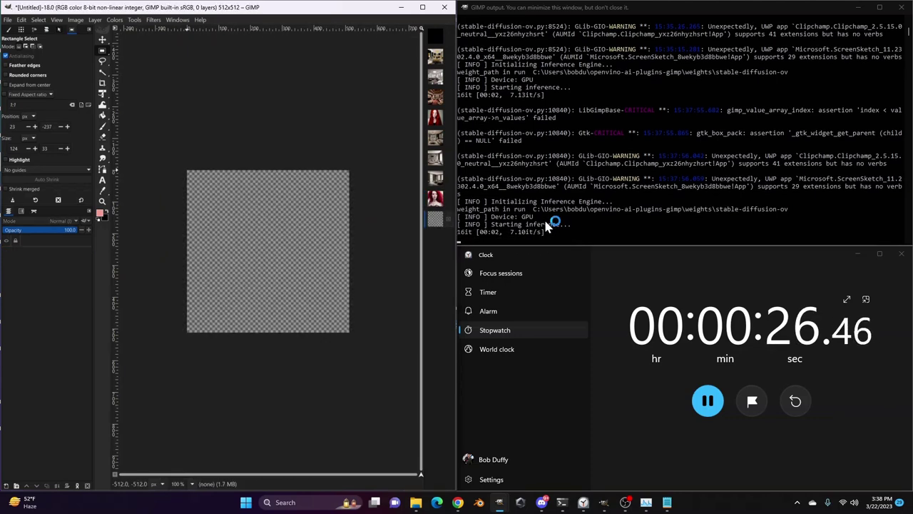
Stop the stopwatch at 28.99 seconds when the new portrait appears
click(709, 401)
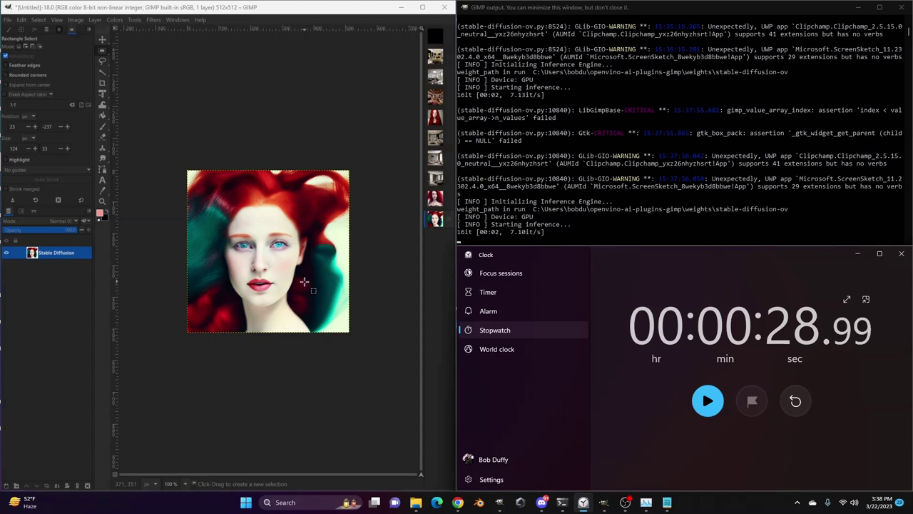
key(alt+Tab)
key(alt+Tab)
Duplicate the portrait prompt onto a new third line in Notepad
key(Tab)
key(Tab)
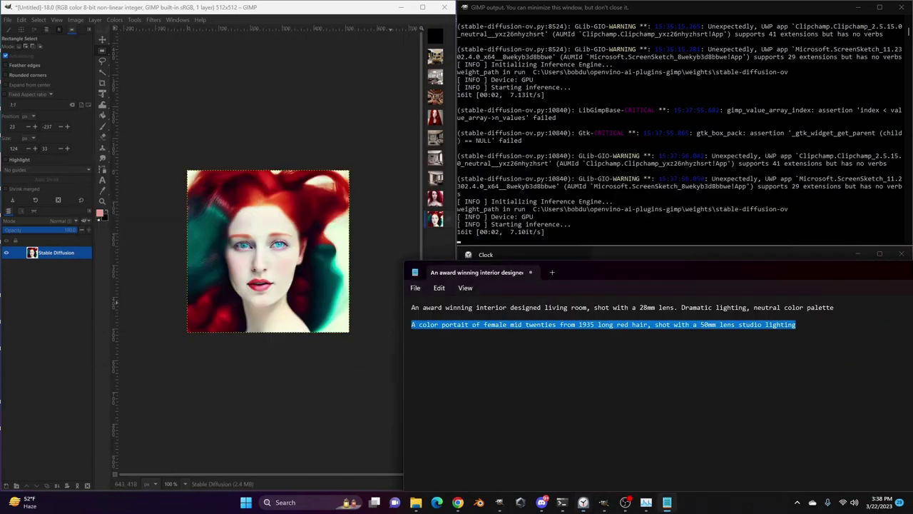
double_click(584, 325)
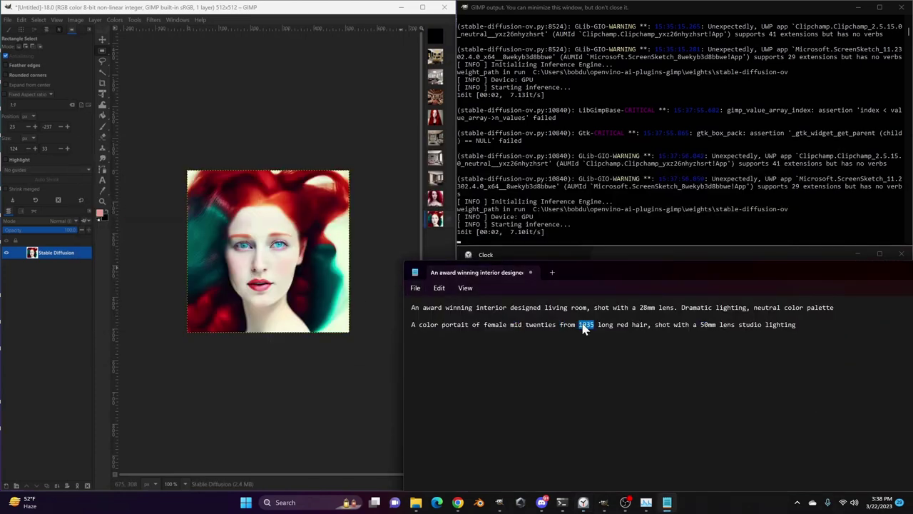
click(582, 325)
triple_click(582, 325)
key(ctrl+c)
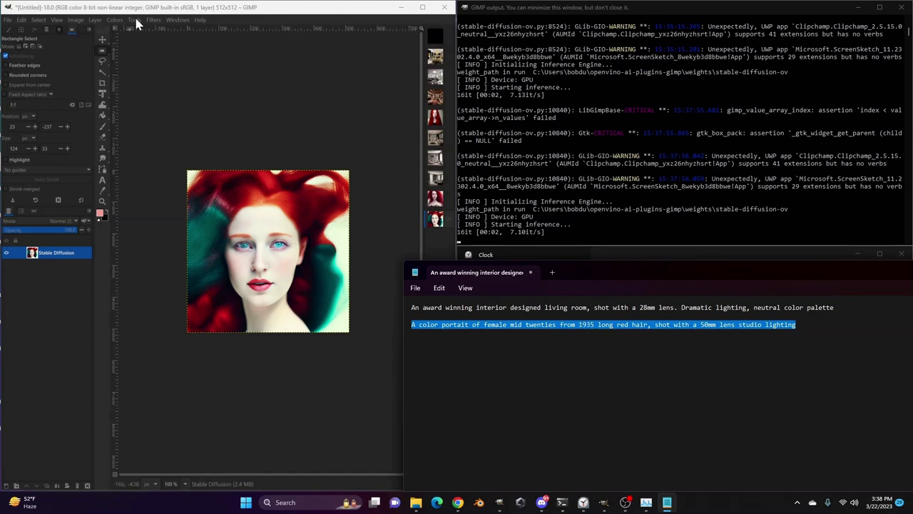
click(77, 21)
click(115, 20)
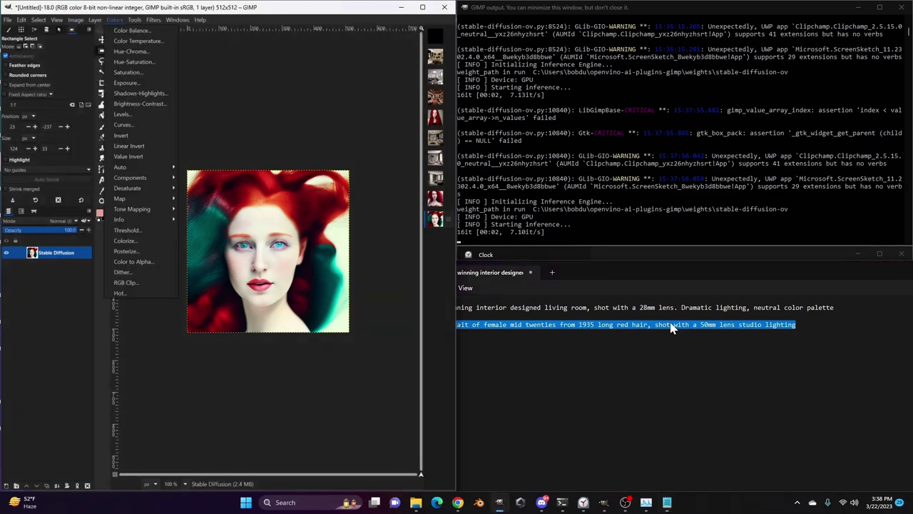
mouse_move(134, 20)
click(740, 289)
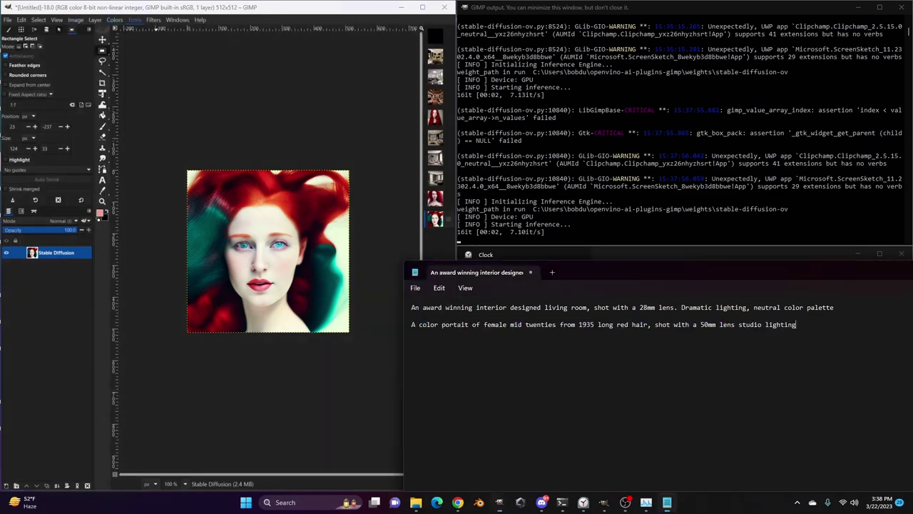
key(ctrl+v)
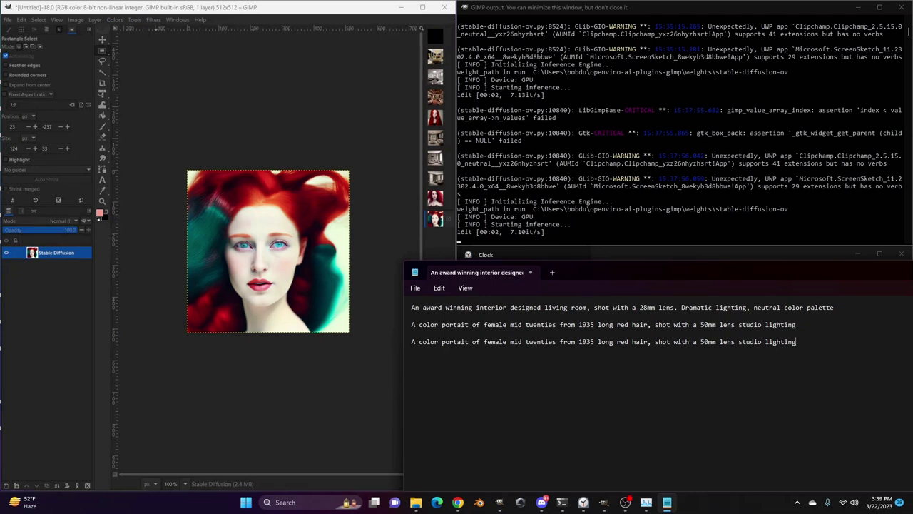
Rewrite the copy's opening as '25 year old female taken in 1935,'
double_click(515, 342)
text(from here)
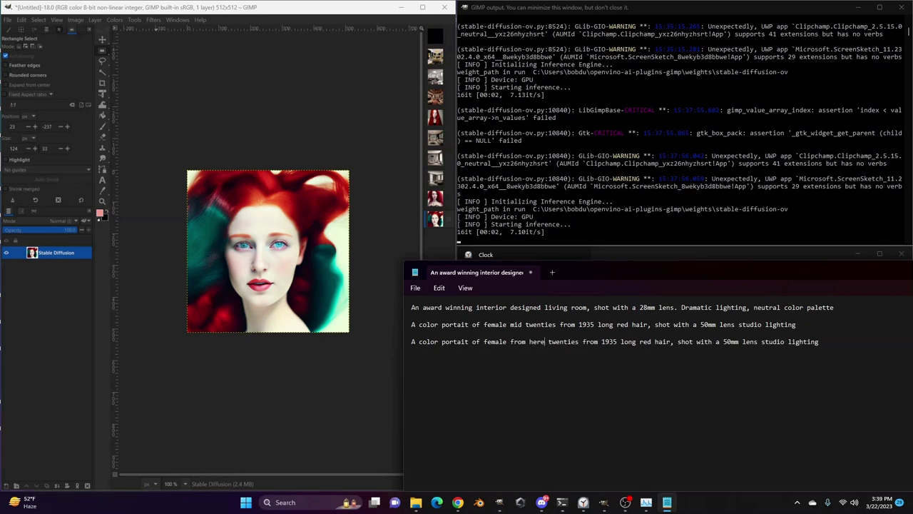
key(BackSpace)
key(BackSpace)
key(BackSpace)
key(BackSpace)
key(BackSpace)
key(BackSpace)
key(BackSpace)
key(BackSpace)
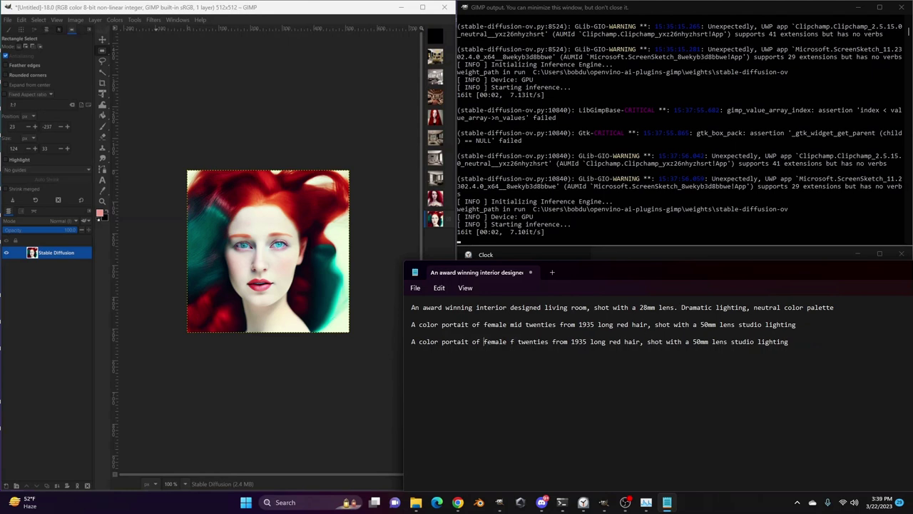
text(25 year o)
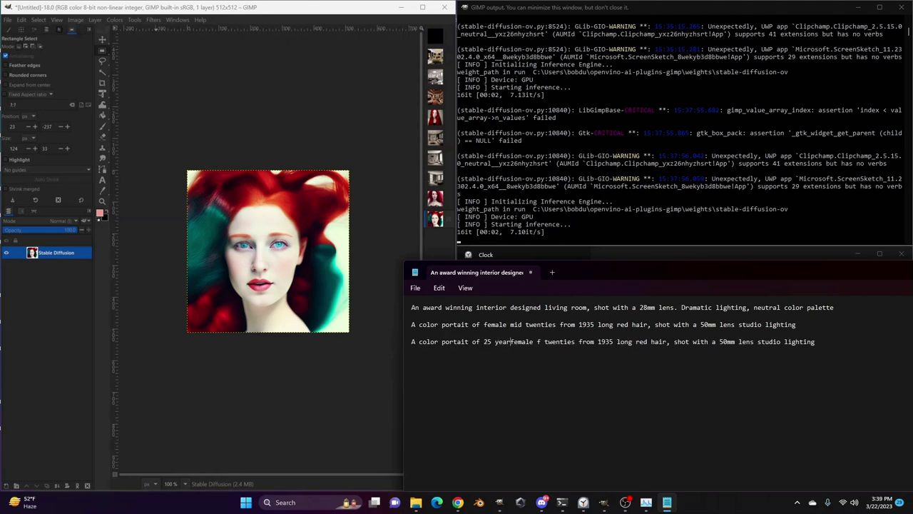
text(ld female )
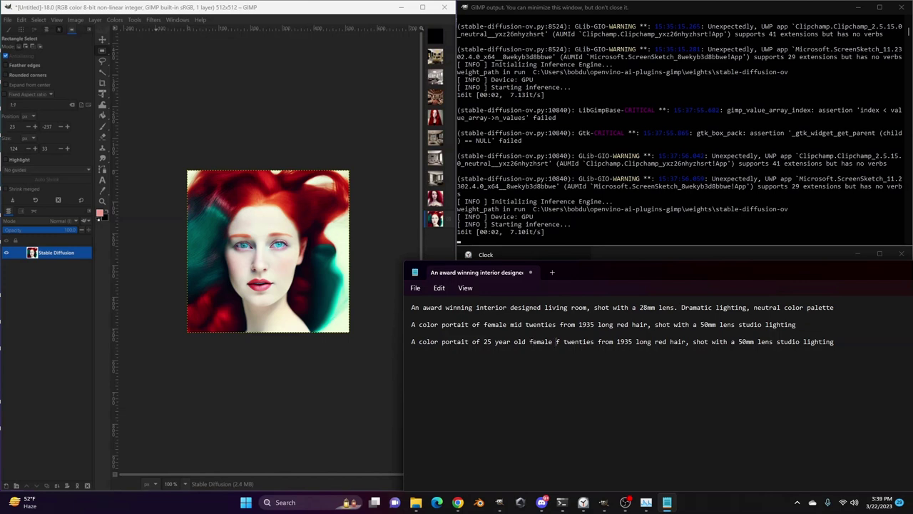
text(taken in)
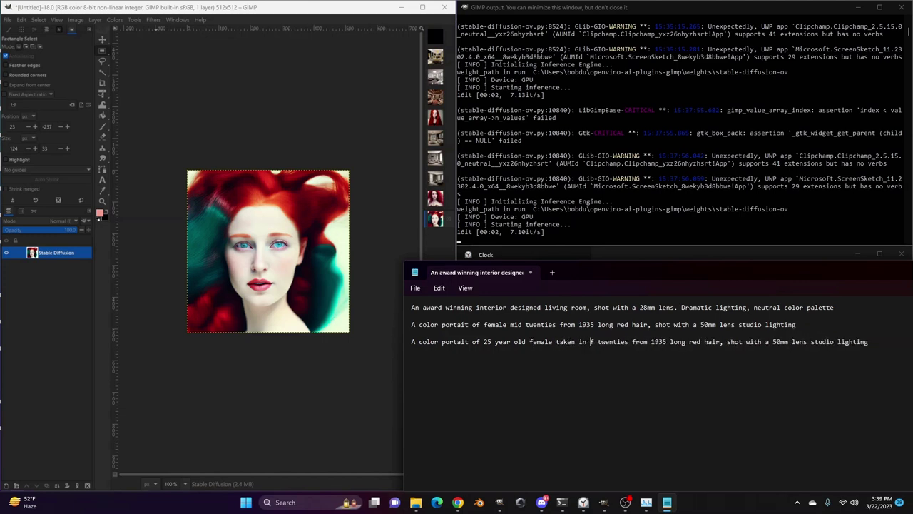
key(shift+Right)
key(shift+Right)
key(shift+Right)
key(shift+Right)
key(shift+Right)
key(shift+Right)
key(shift+Right)
key(shift+Right)
key(shift+Right)
key(shift+Right)
key(shift+Right)
key(shift+Right)
key(shift+Right)
key(BackSpace)
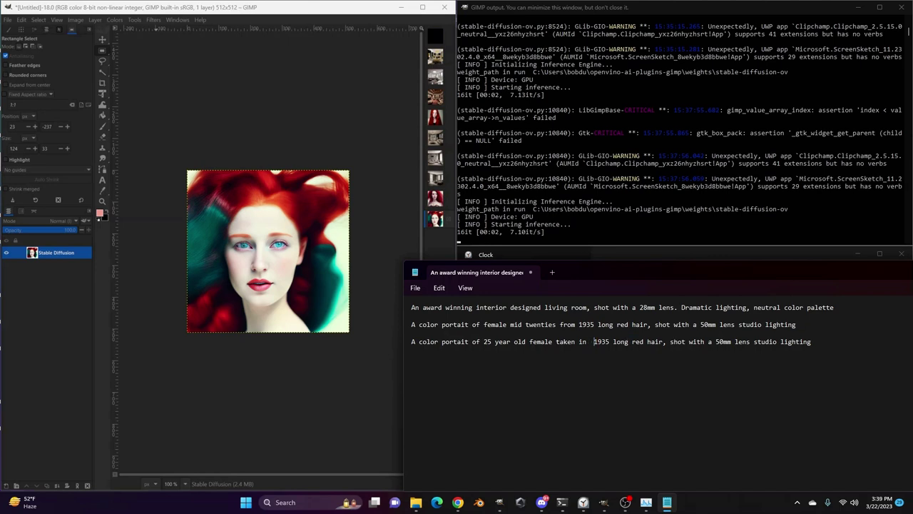
key(BackSpace)
text(,)
Add 'decorative clothes,', change 'studio lighting' to 'interior studio', and select the whole line
click(655, 341)
text(decorativ)
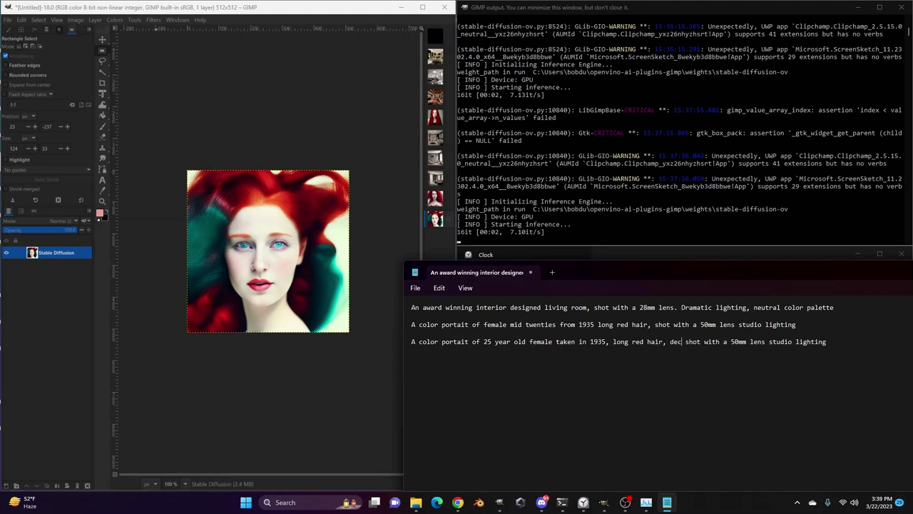
text(e cloth)
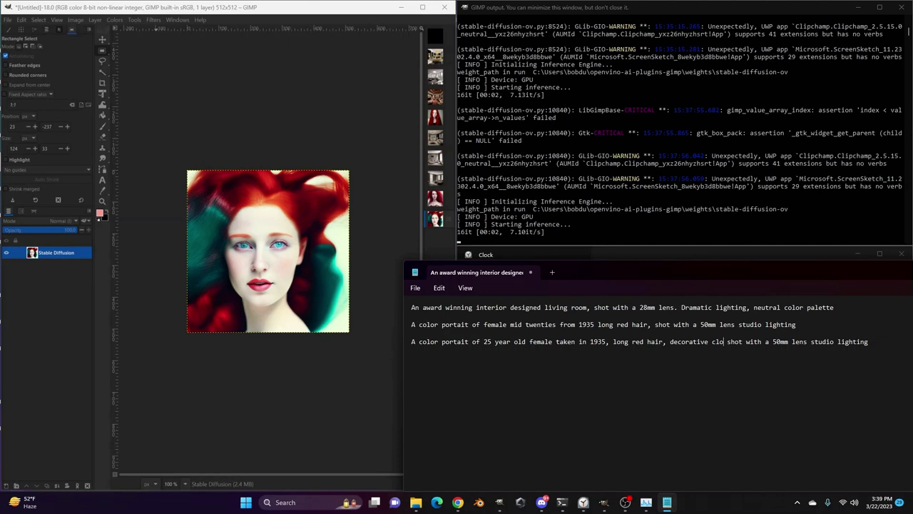
text(es)
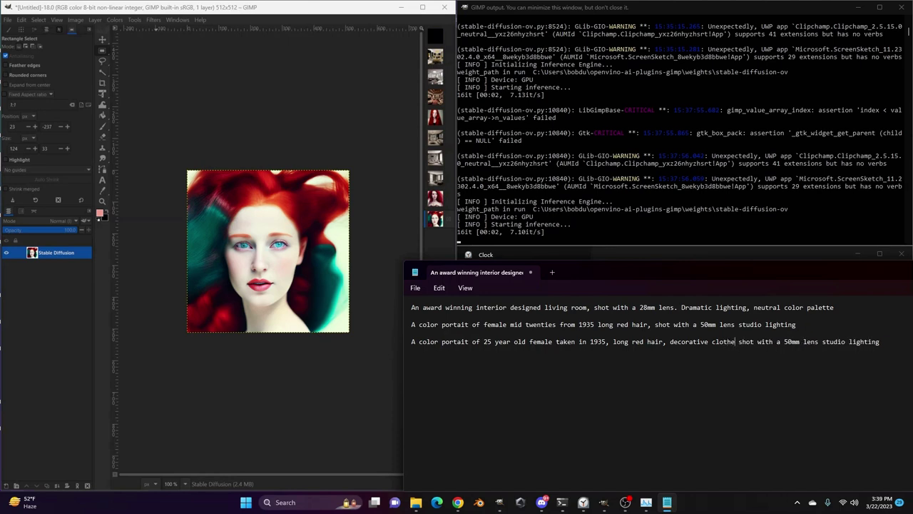
text(,)
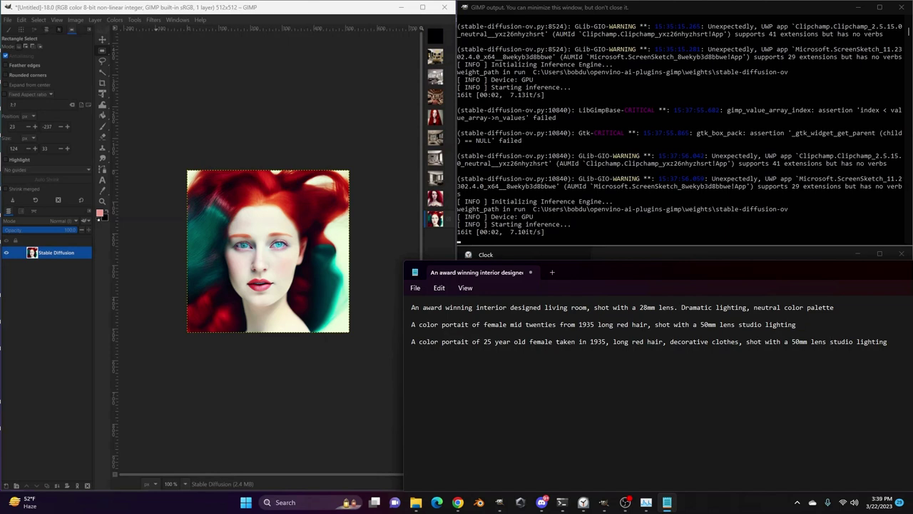
key(ctrl+shift+Left)
key(ctrl+shift+Left)
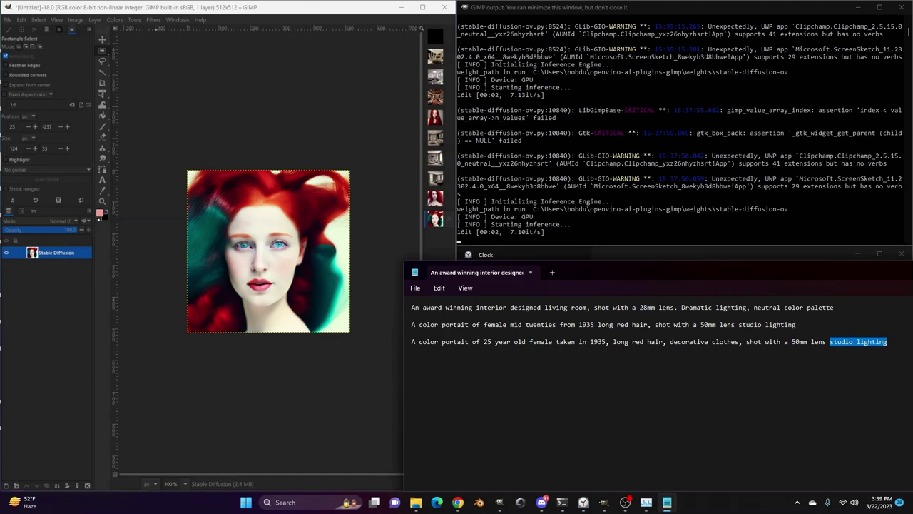
text(inter)
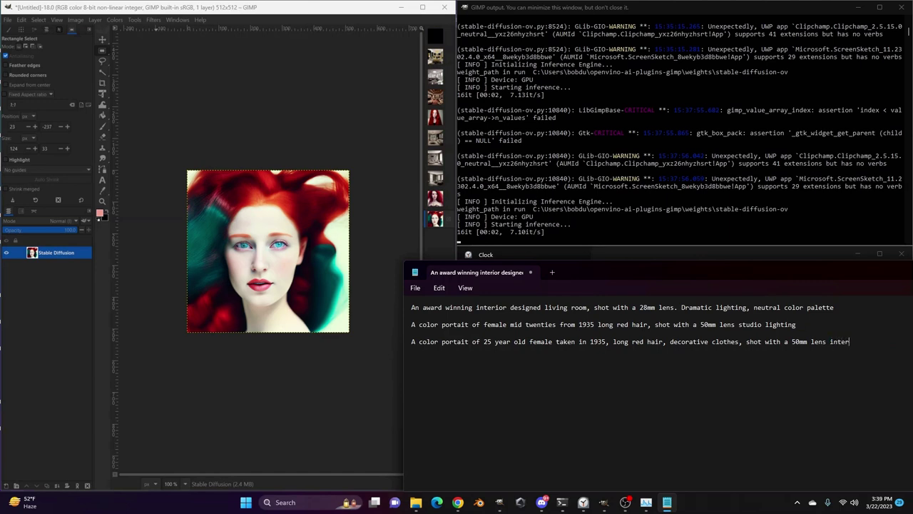
text(ior)
key(BackSpace)
key(BackSpace)
key(BackSpace)
key(BackSpace)
key(BackSpace)
text(erior studio)
key(shift+Home)
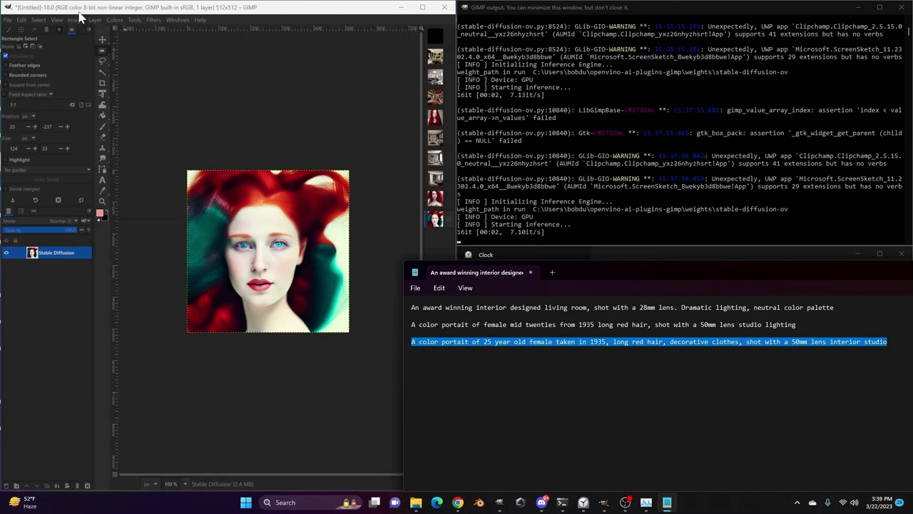
Paste the 1935 red-haired prompt into Stable Diffusion, run inference on GPU, and move the dialog aside
click(98, 20)
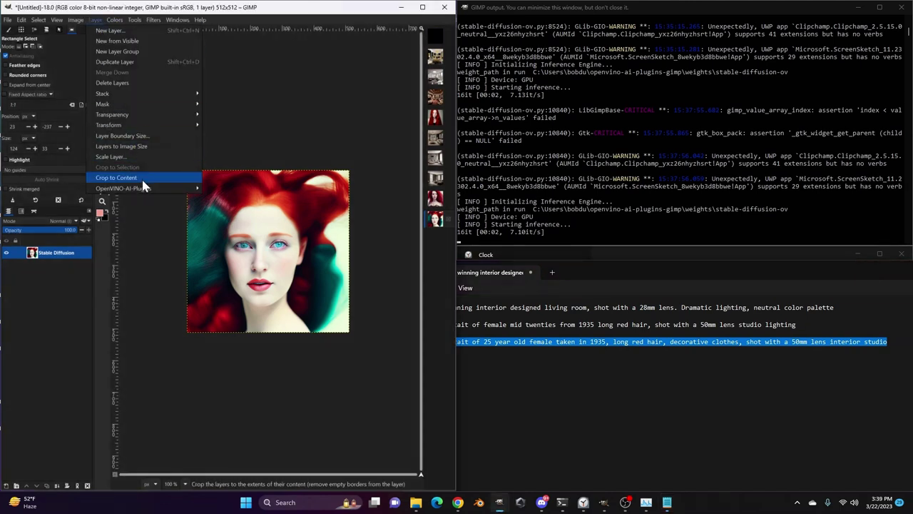
mouse_move(142, 189)
click(249, 211)
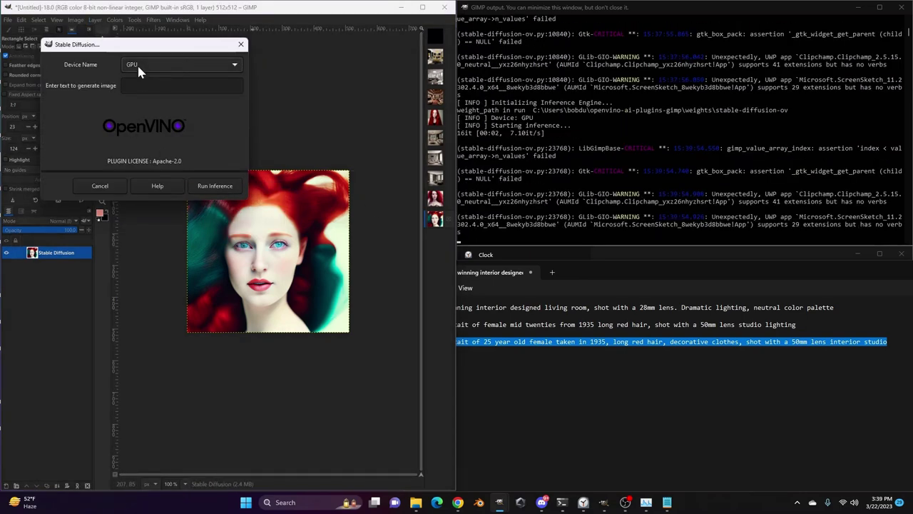
click(143, 85)
key(ctrl+v)
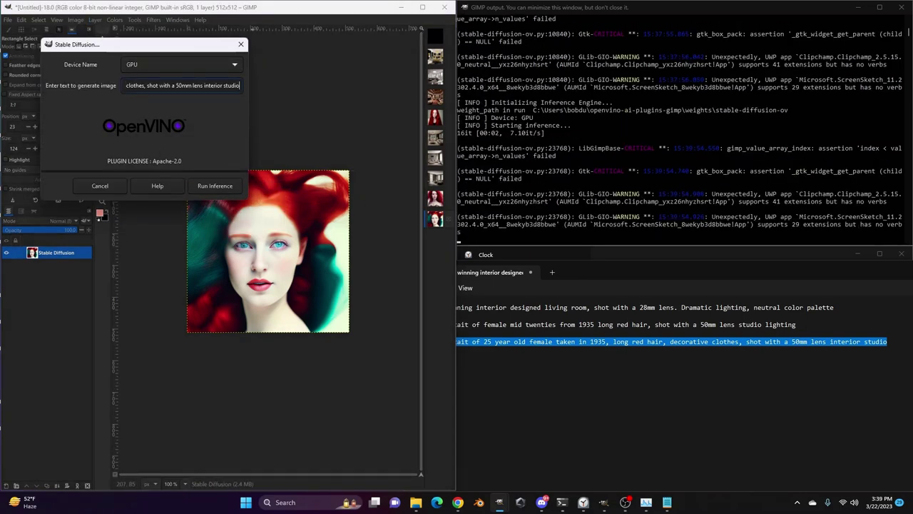
click(214, 185)
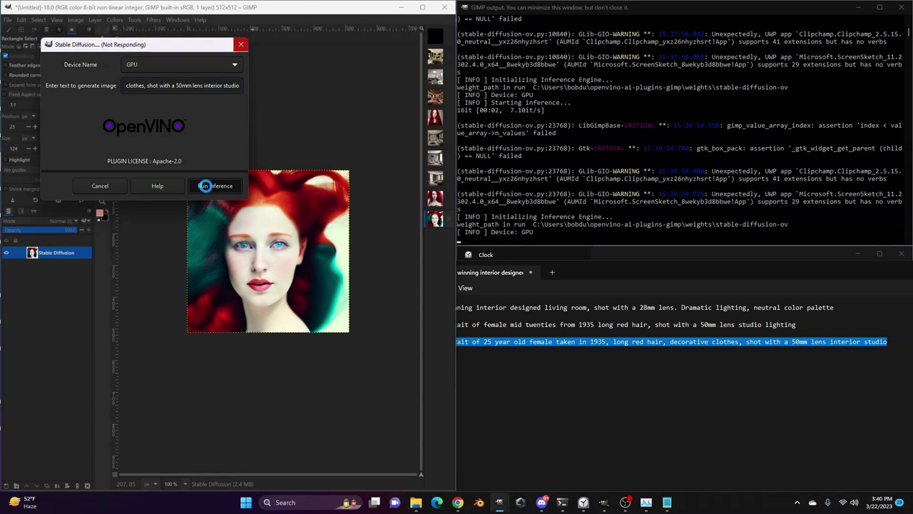
drag(140, 51, 325, 133)
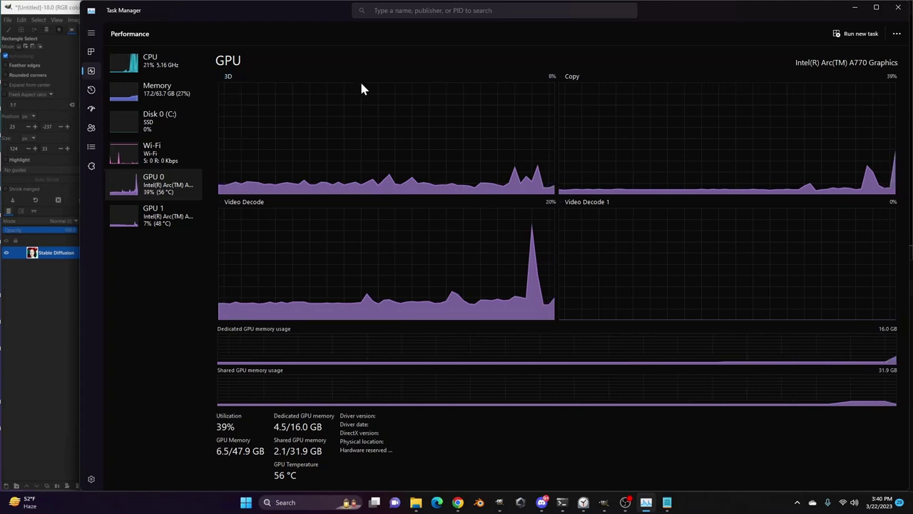
Switch GPU 0's first graph to Compute, then back to 3D
click(228, 78)
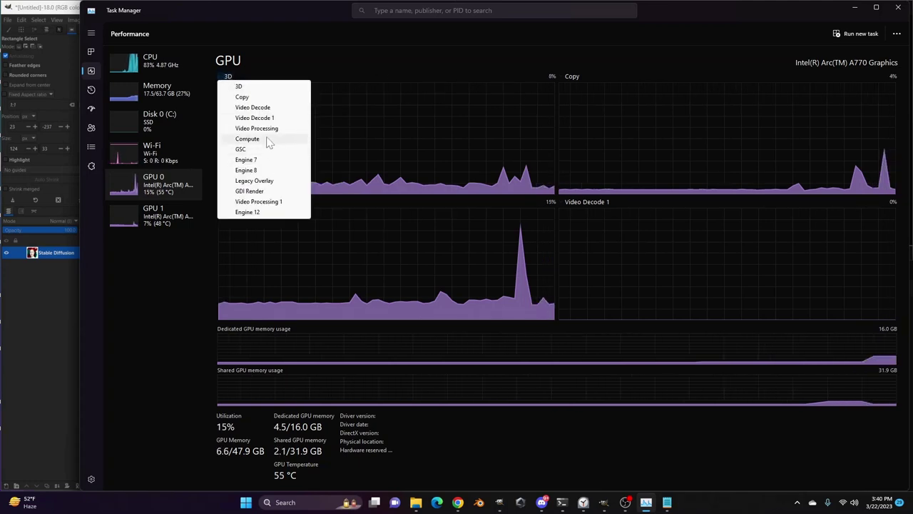
click(265, 136)
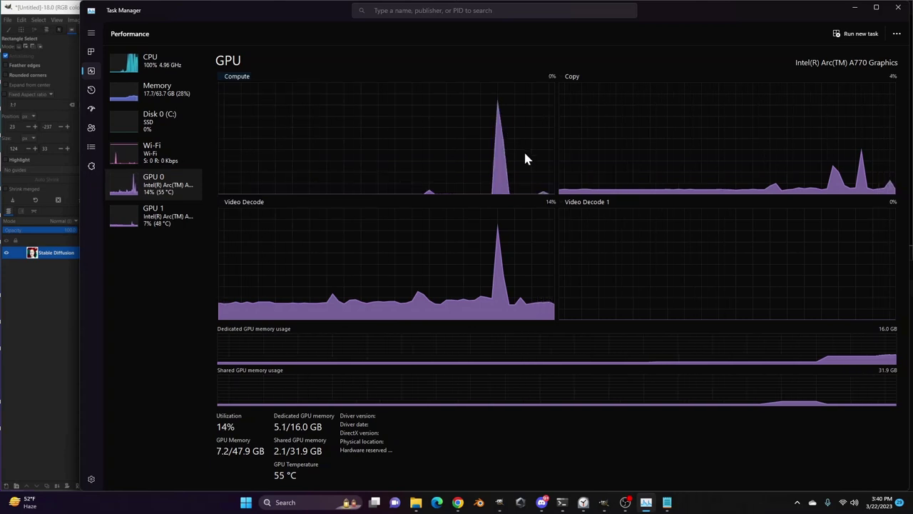
click(237, 77)
click(246, 86)
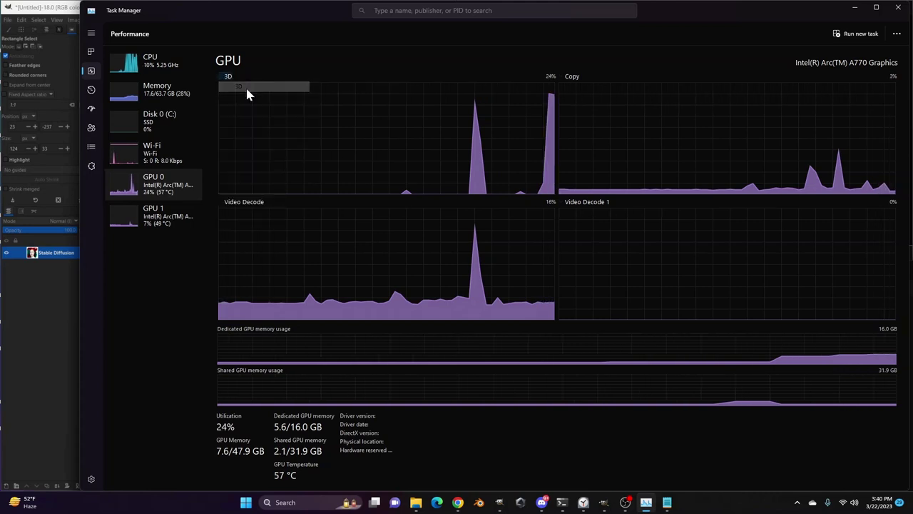
Show GPU 1's Compute load, return to GPU 0, and switch back to GIMP
click(164, 218)
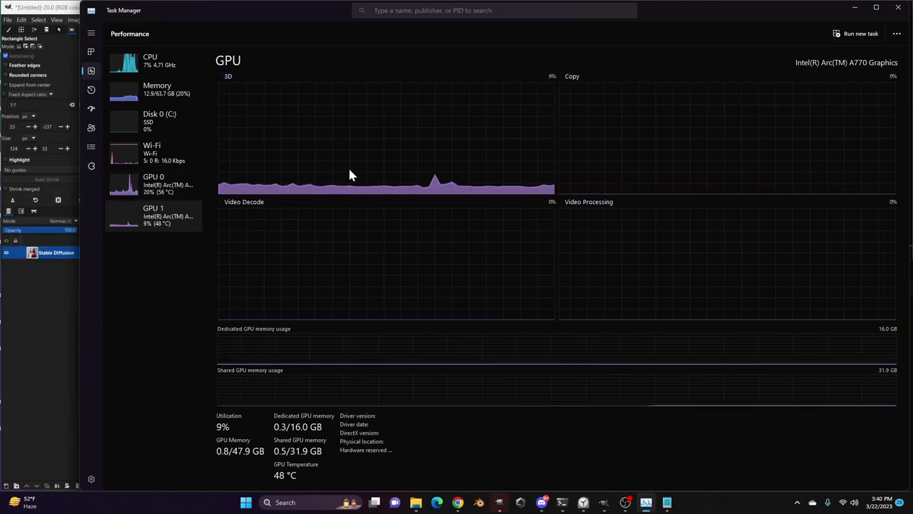
click(228, 76)
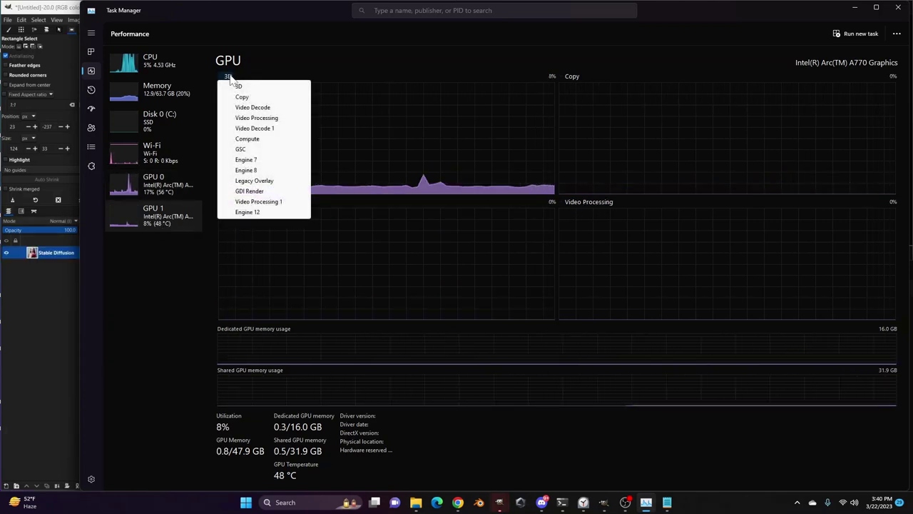
click(265, 142)
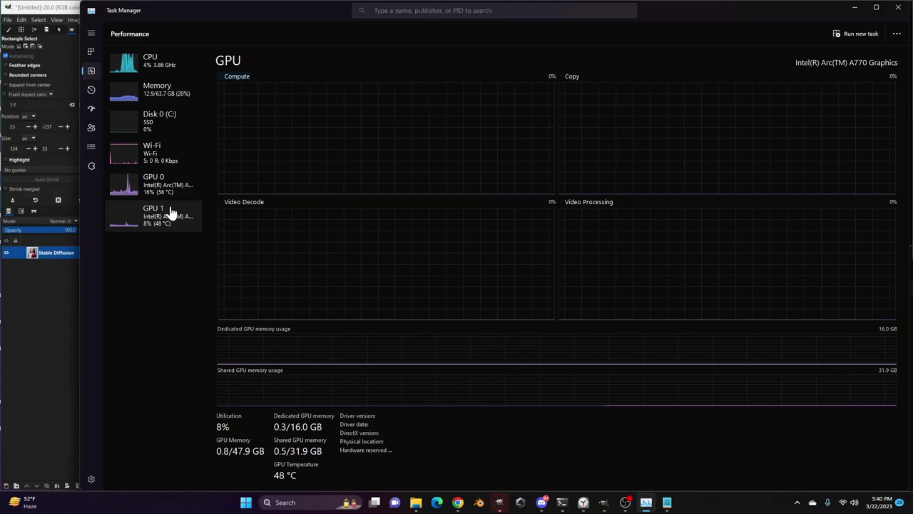
click(146, 194)
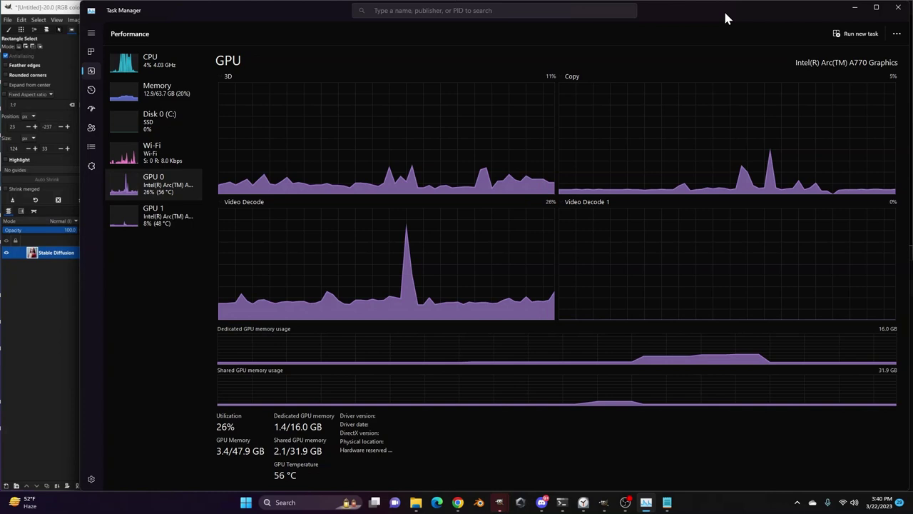
key(alt+Tab)
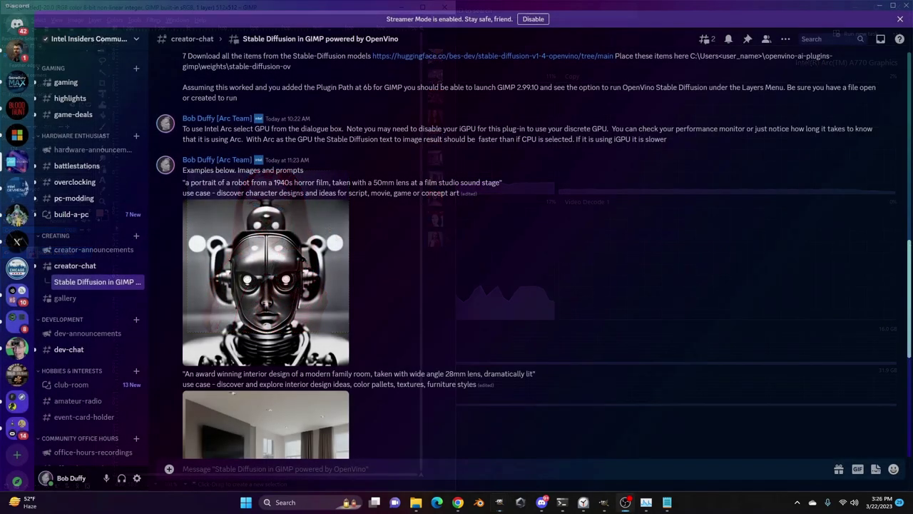
Scroll the Stable Diffusion in GIMP thread up to its opening post with the GitHub link
scroll(396, 325, up, 1)
scroll(397, 334, up, 10)
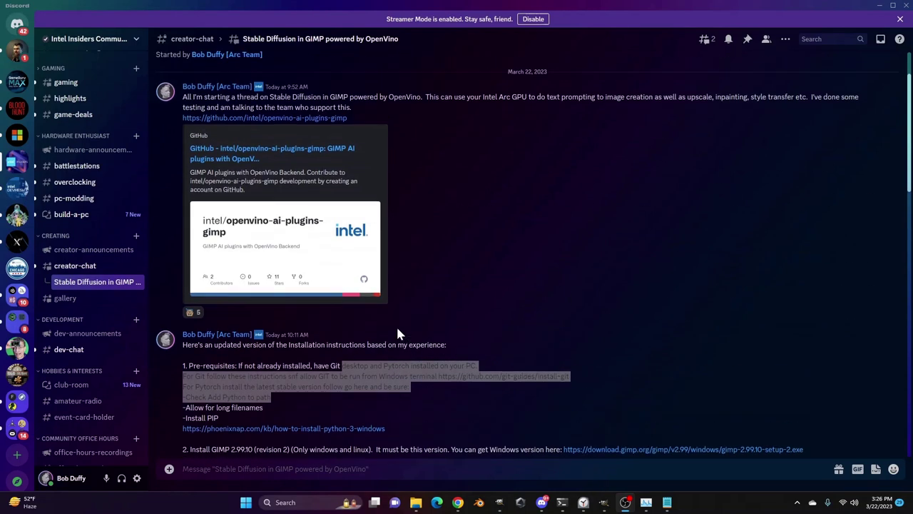